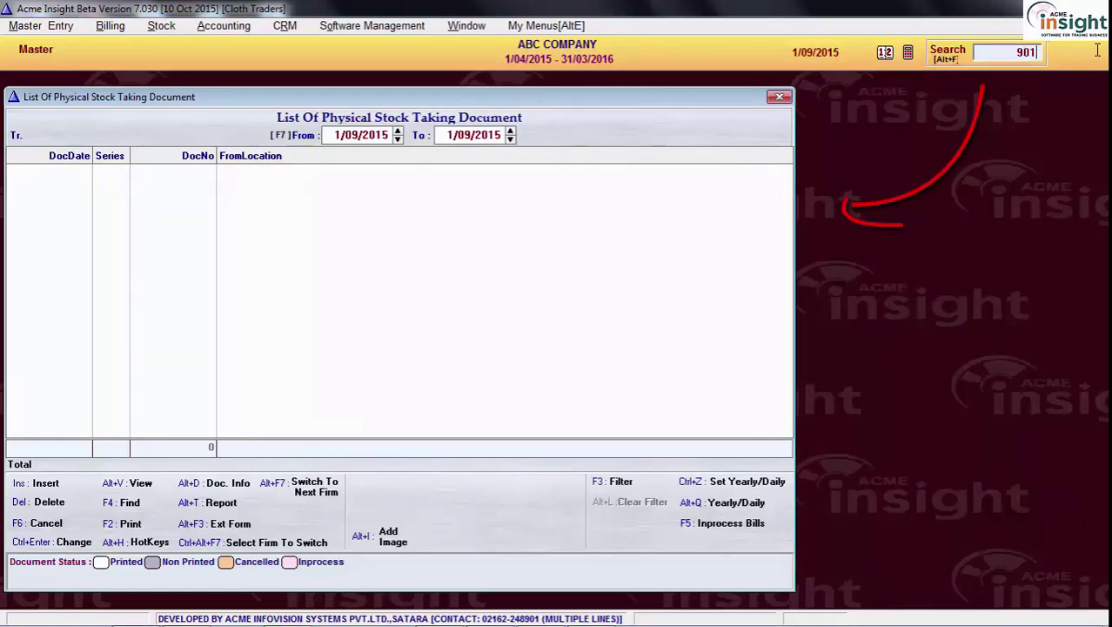
# Start a new Physical Stock Taking Document dated 1/09/2015 with GODOWN as the from location, considering its sublocations.
pyautogui.press('Return')
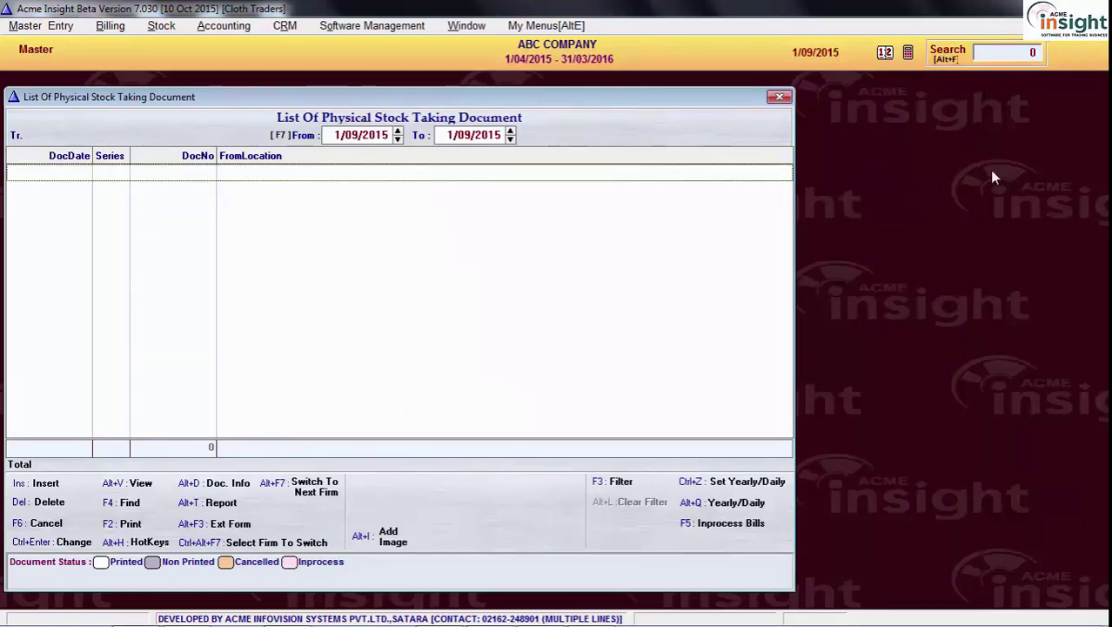
pyautogui.press('Insert')
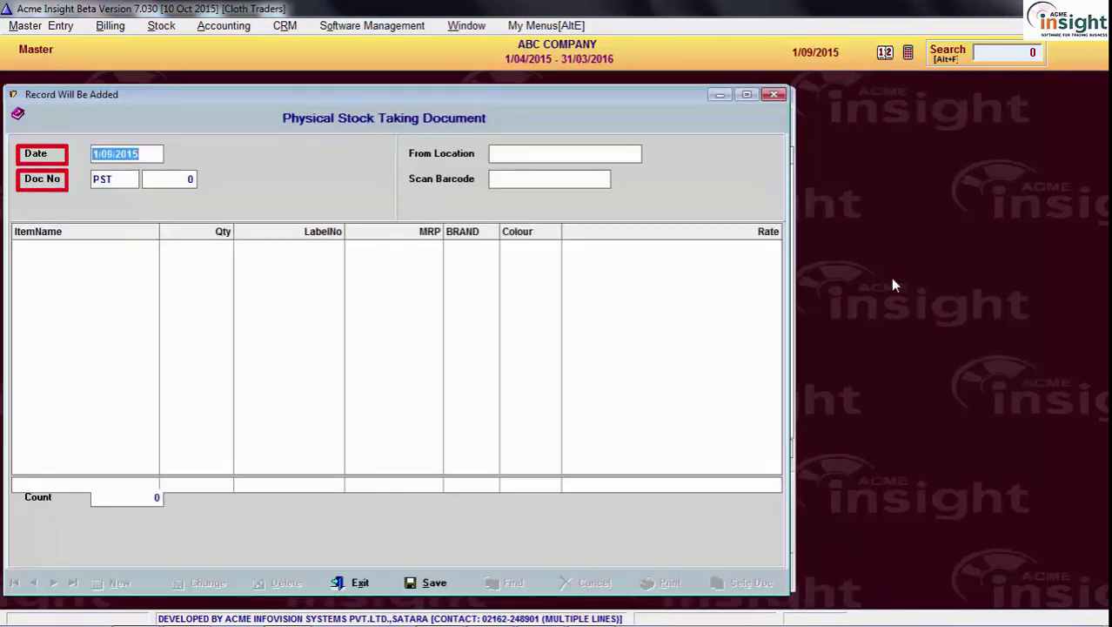
pyautogui.press('Return')
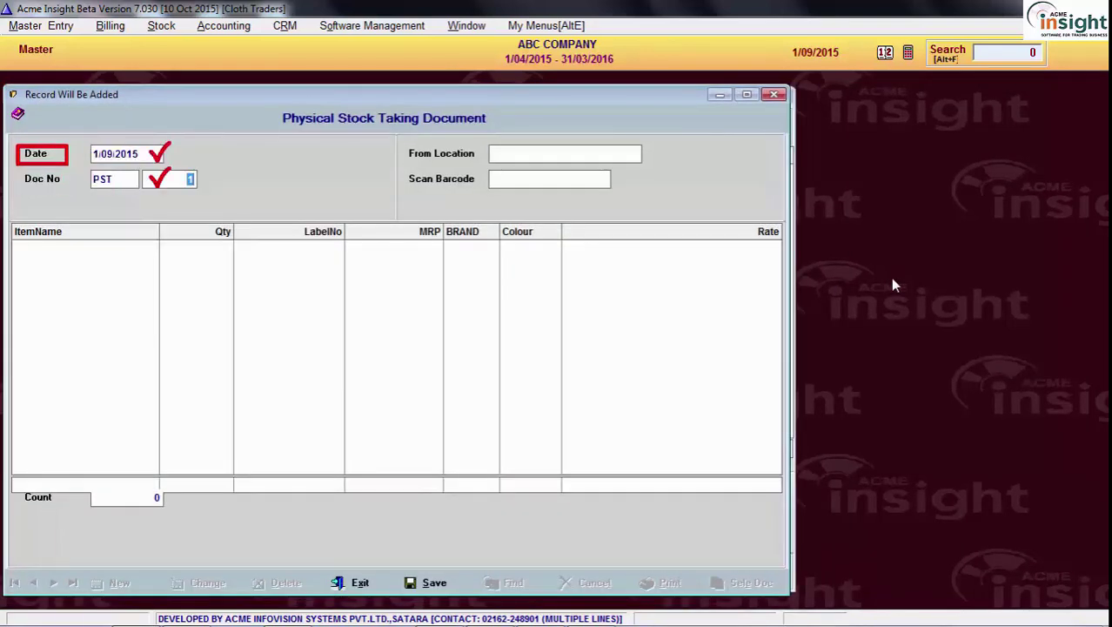
pyautogui.press('Return')
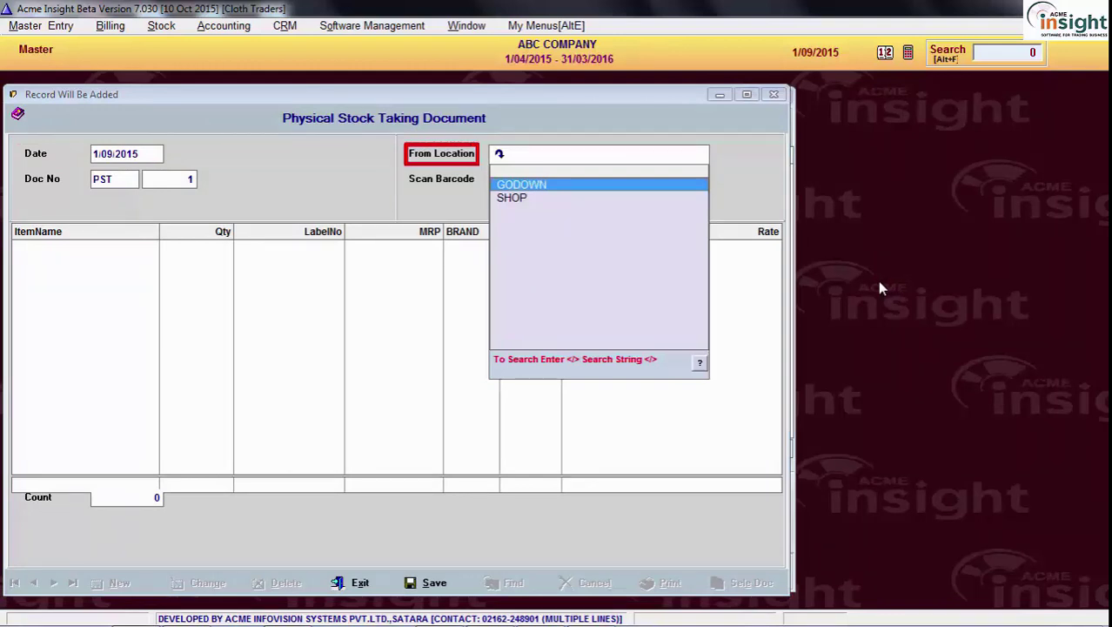
pyautogui.press('Return')
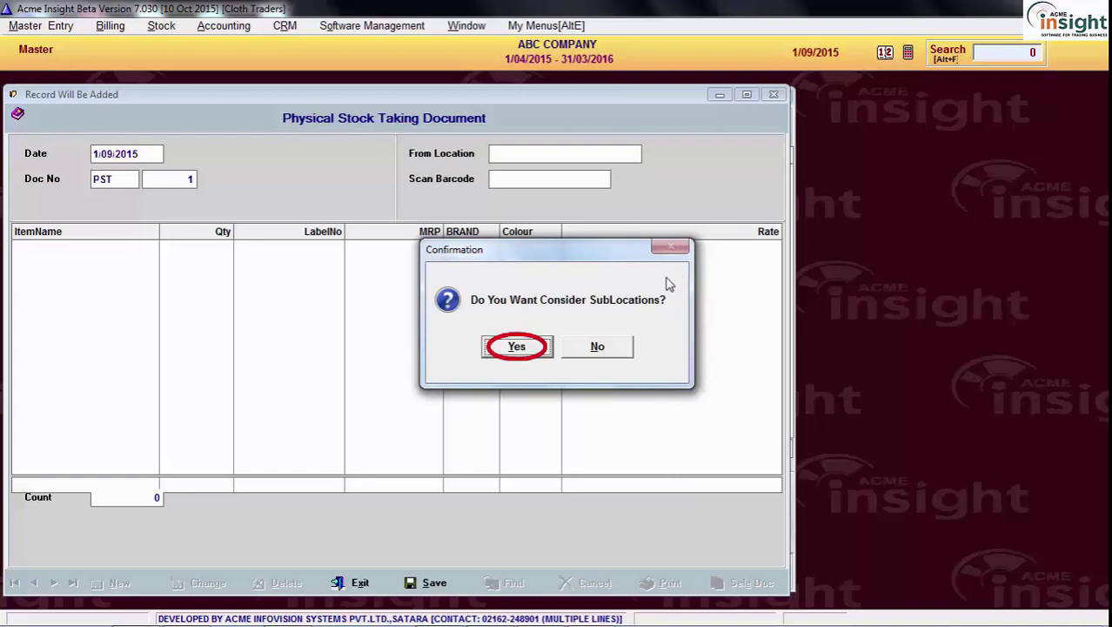
pyautogui.click(523, 352)
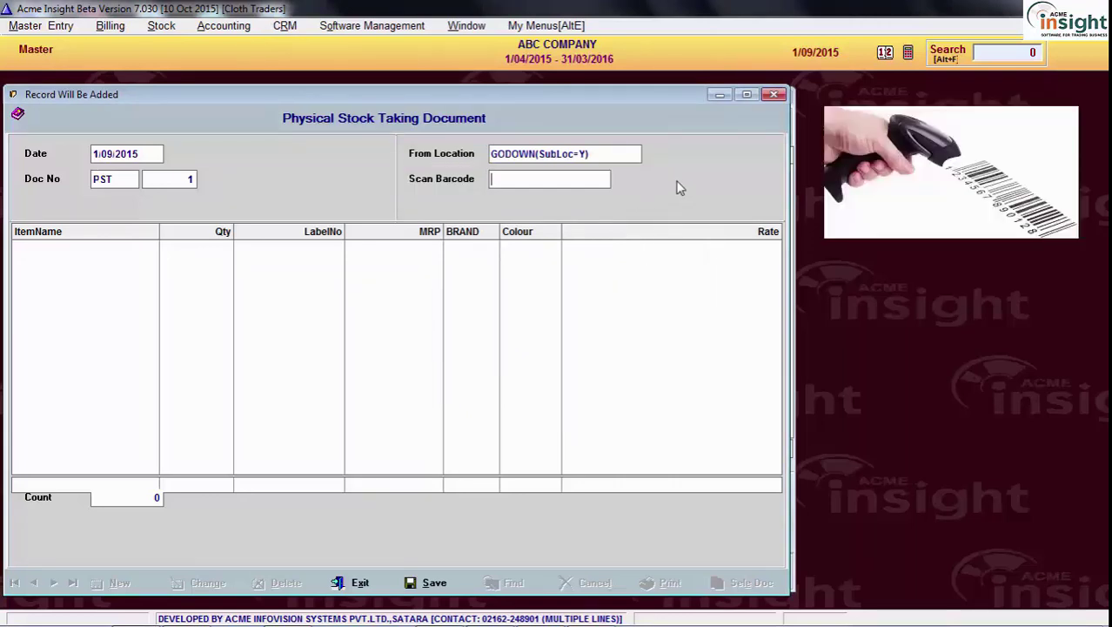
# Add the items with barcodes 128 and -1132 to the document, accepting XYZ PRODUCT for the second one.
pyautogui.write('128')
pyautogui.press('Return')
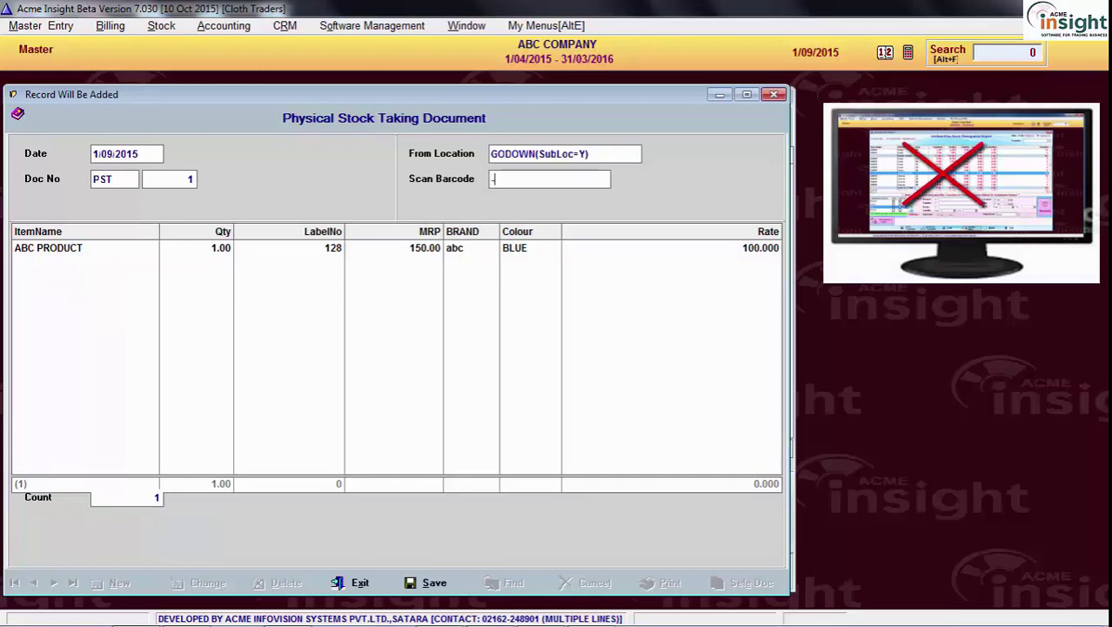
pyautogui.write('-11')
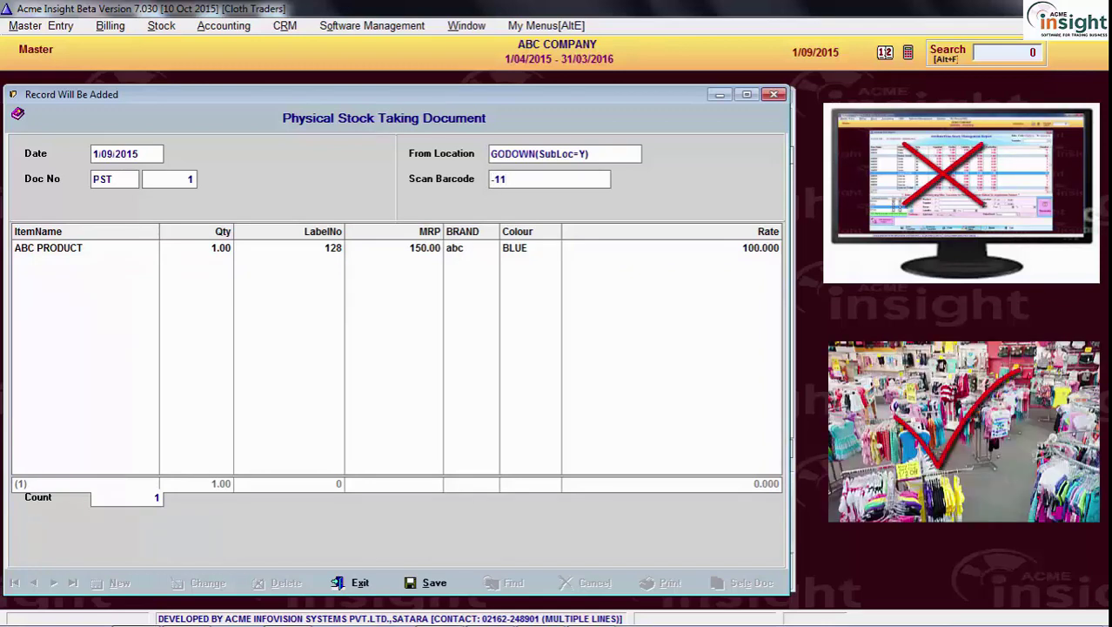
pyautogui.write('32')
pyautogui.press('Return')
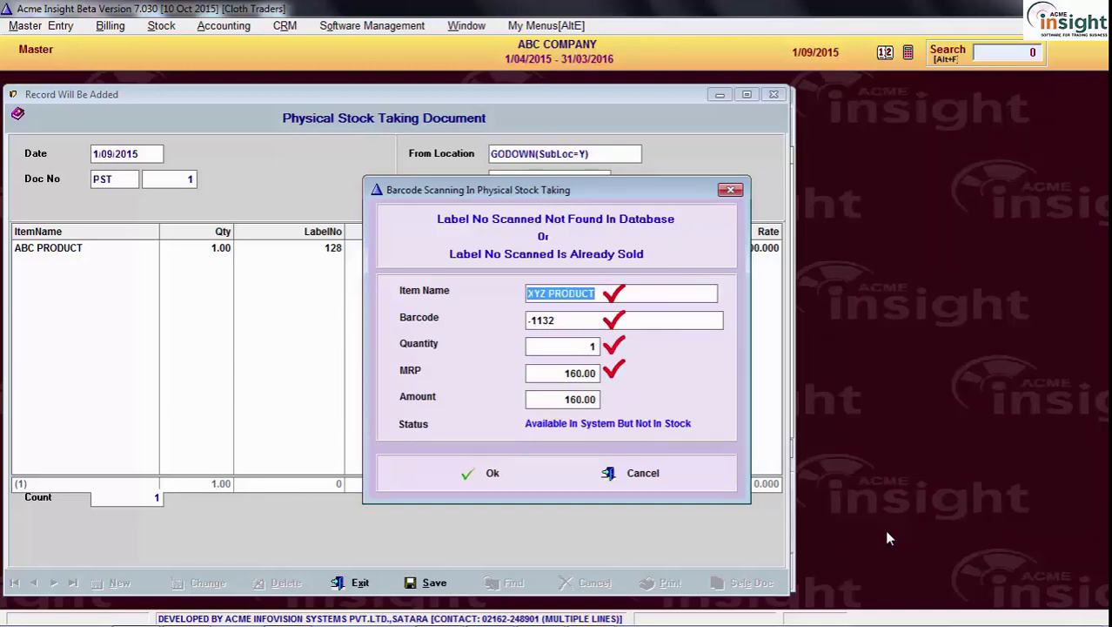
pyautogui.click(499, 475)
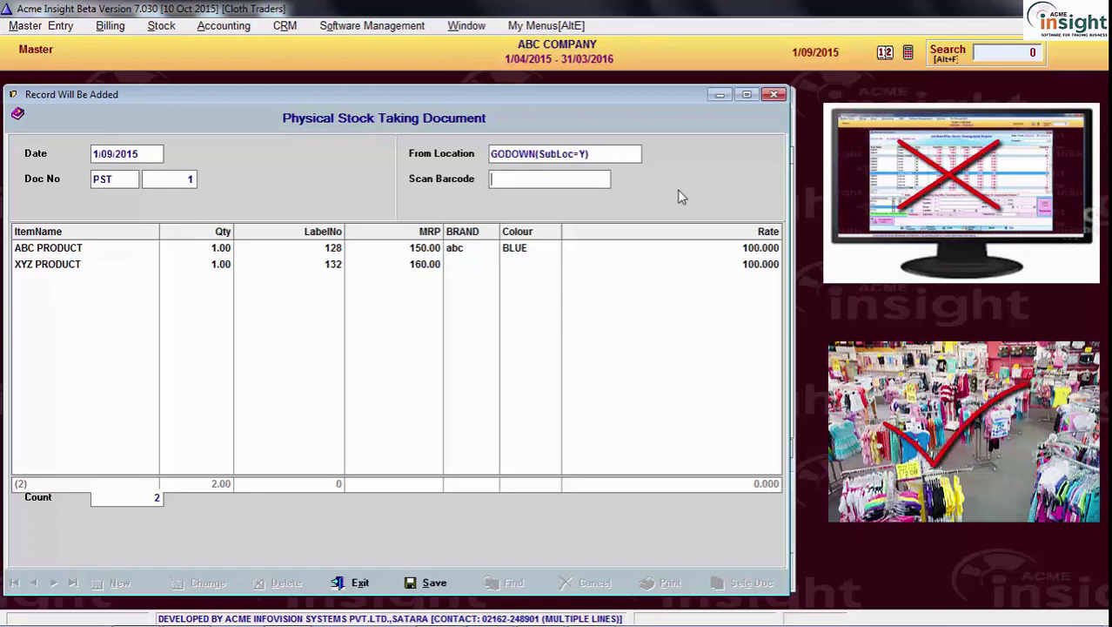
pyautogui.write('16545616554')
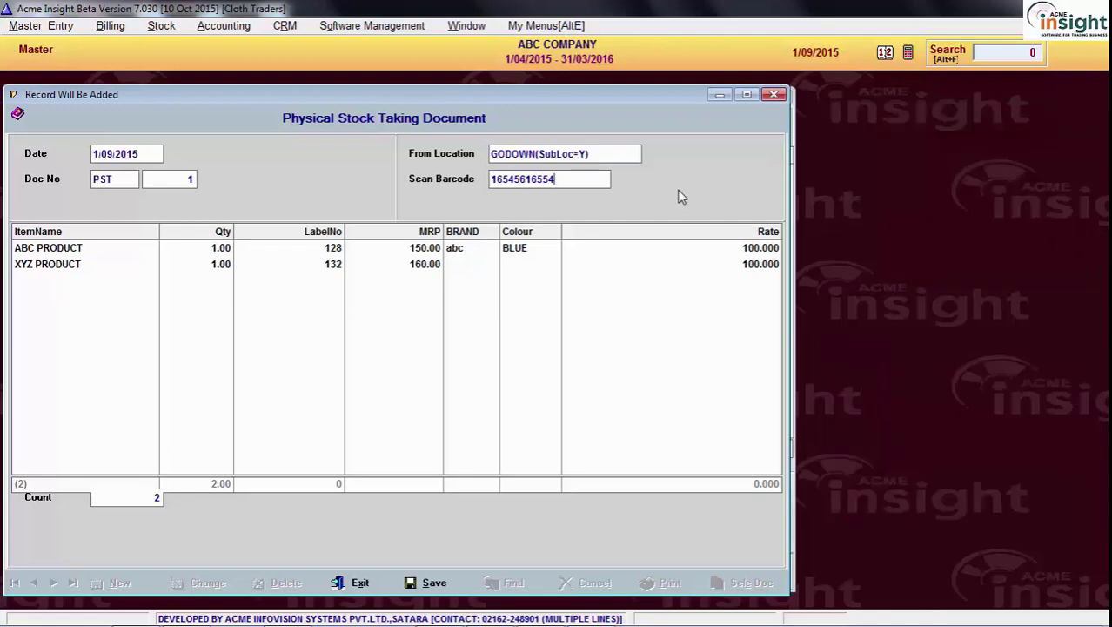
pyautogui.press('Return')
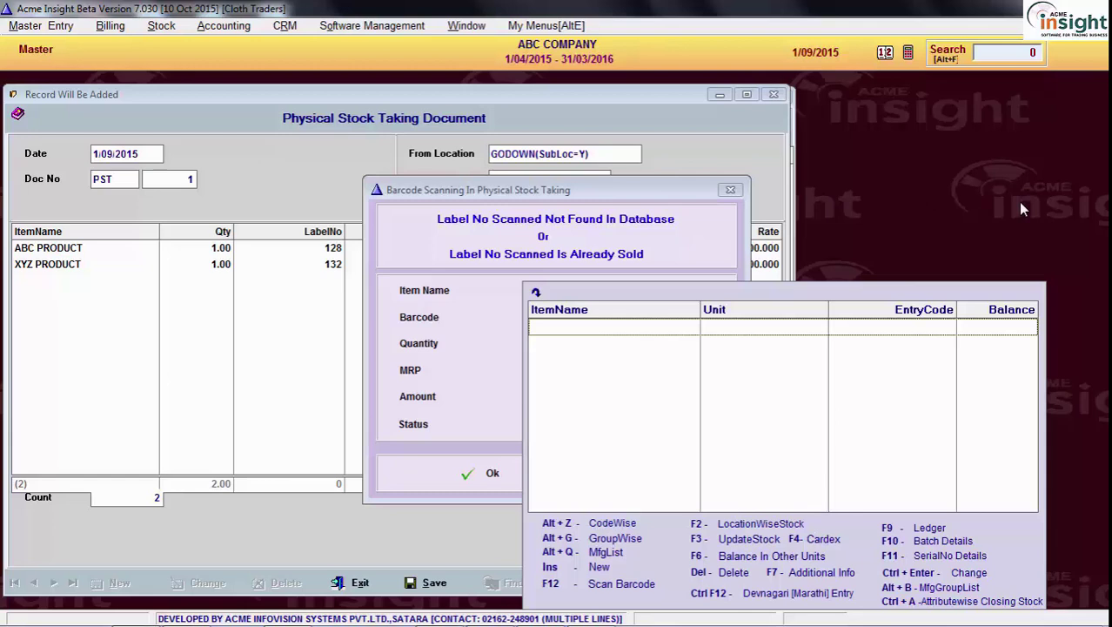
pyautogui.write('X')
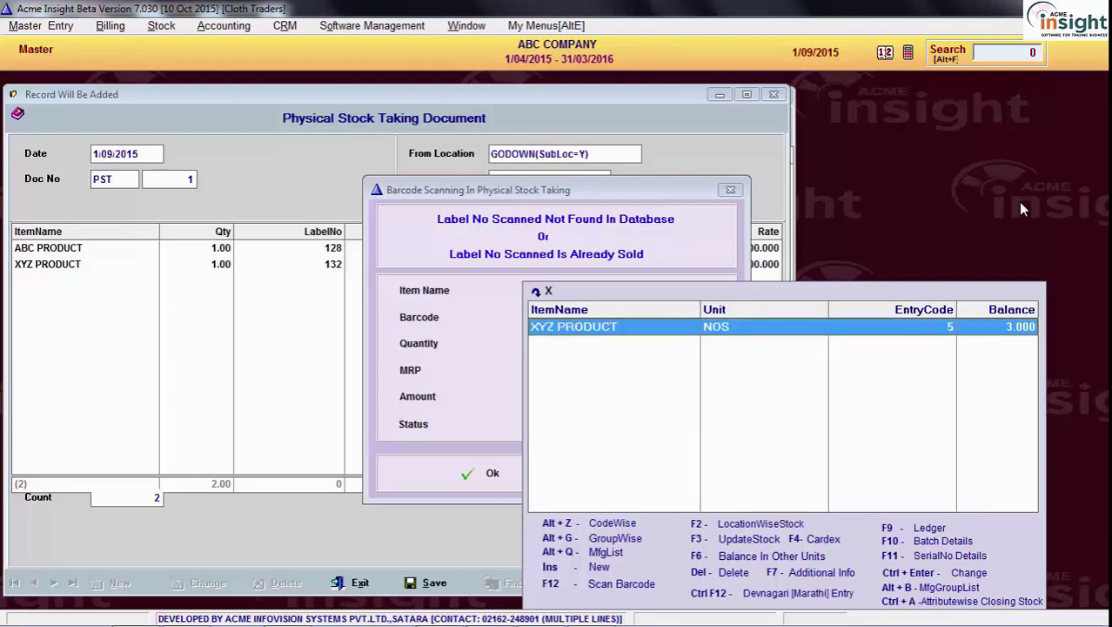
pyautogui.press('BackSpace')
pyautogui.press('Return')
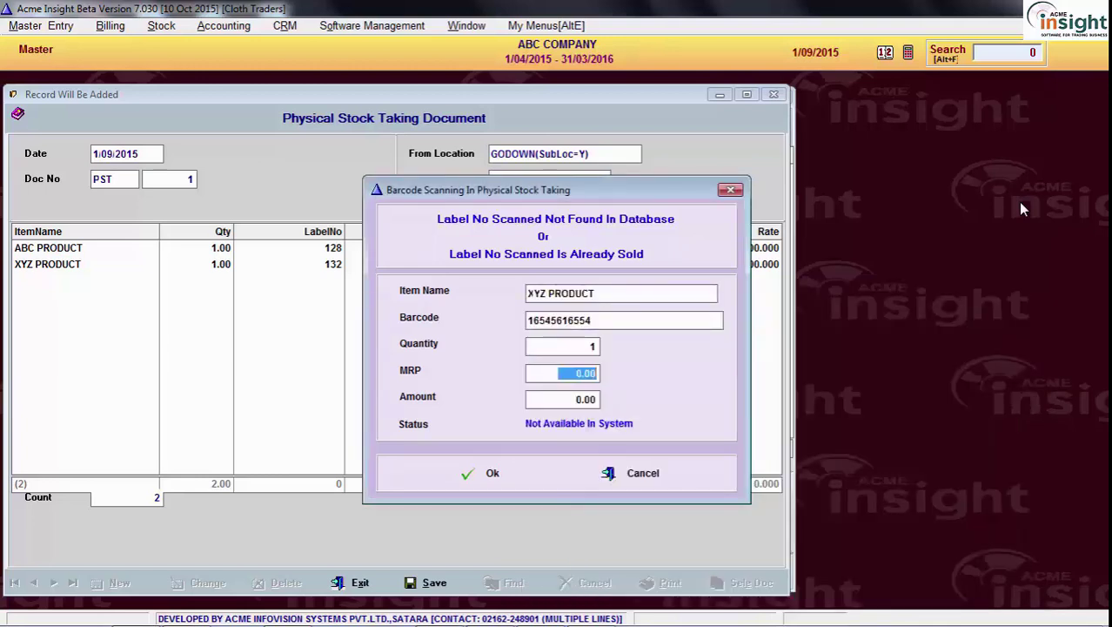
pyautogui.write('100')
pyautogui.press('Return')
pyautogui.press('Return')
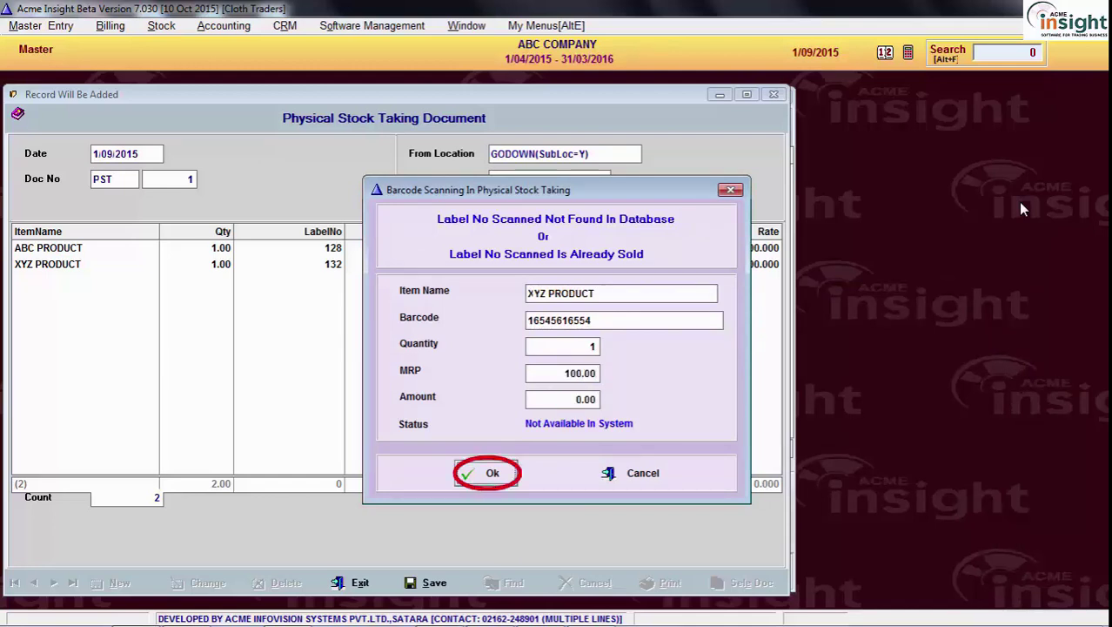
pyautogui.press('Return')
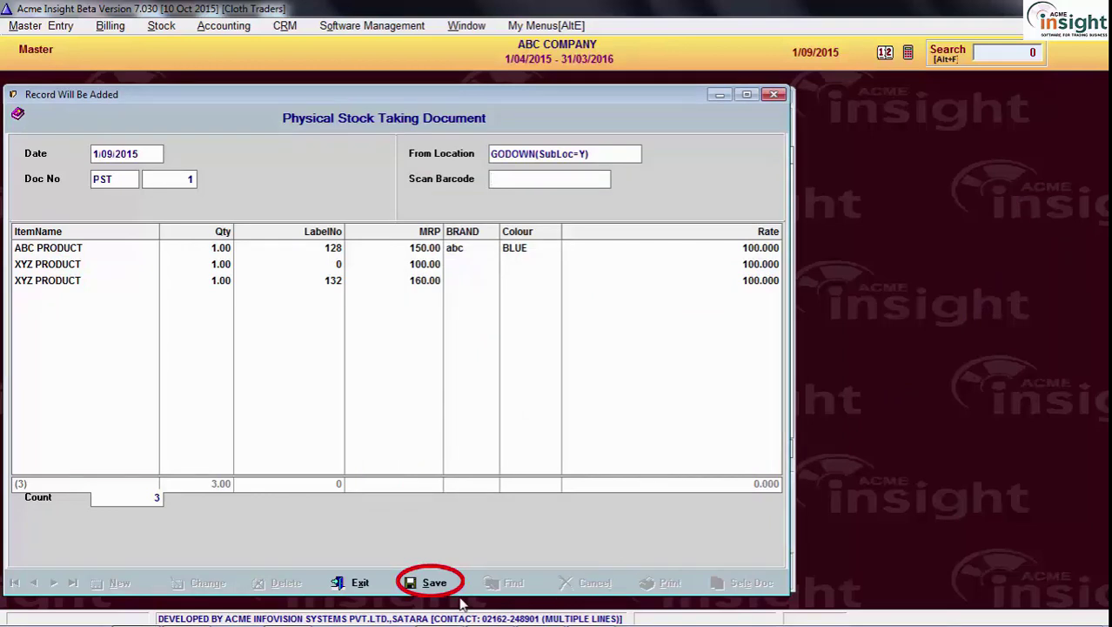
# Save the stock taking document and run Print CheckList for it.
pyautogui.click(424, 584)
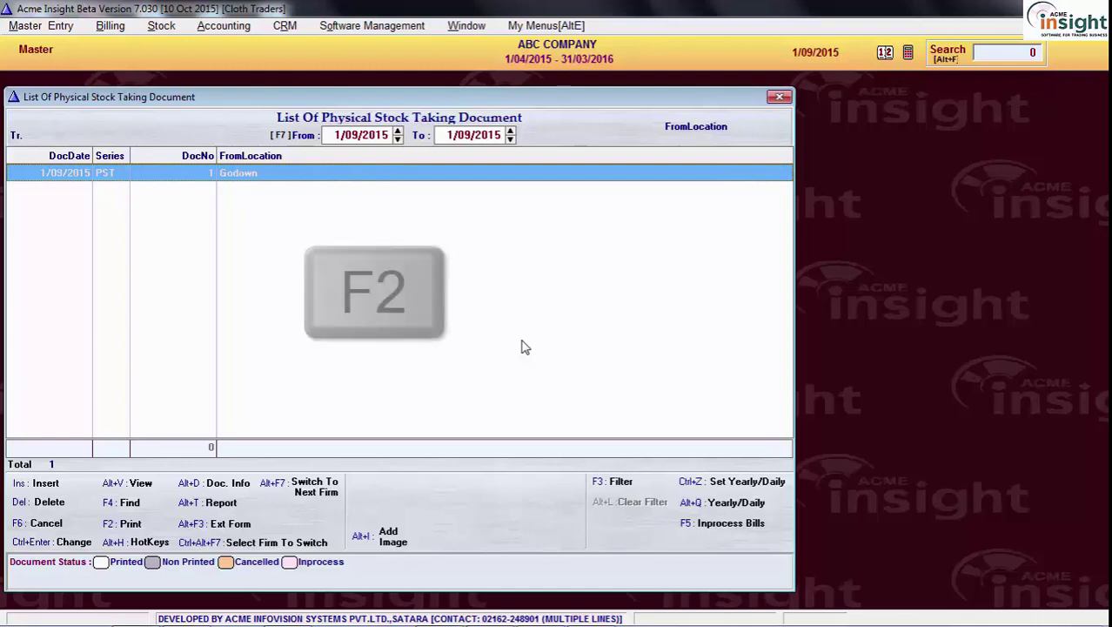
pyautogui.click(139, 519)
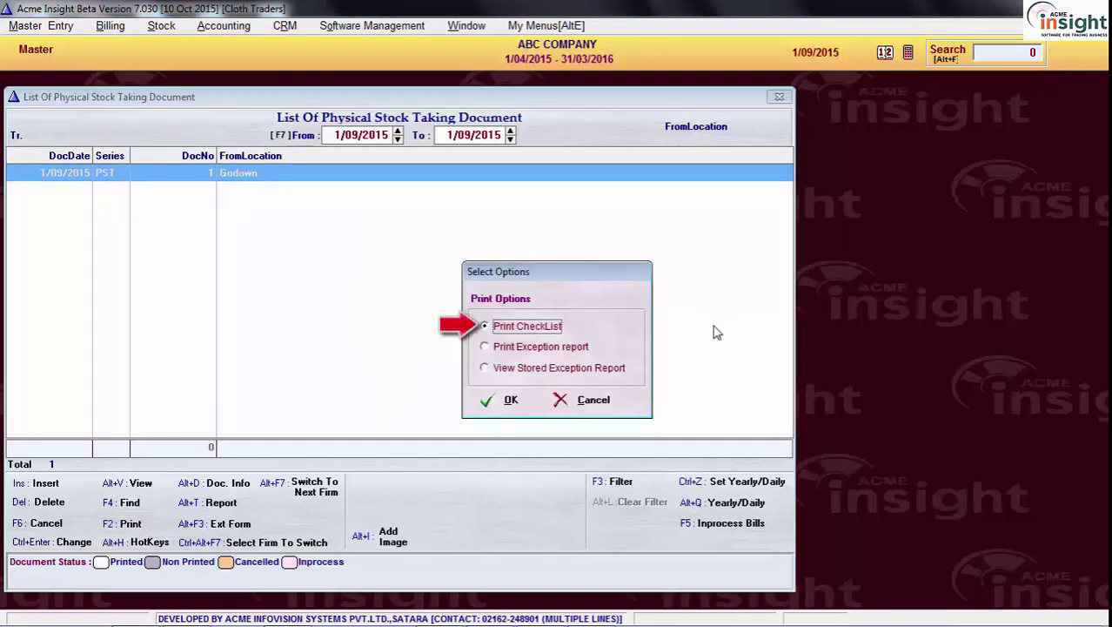
pyautogui.click(514, 401)
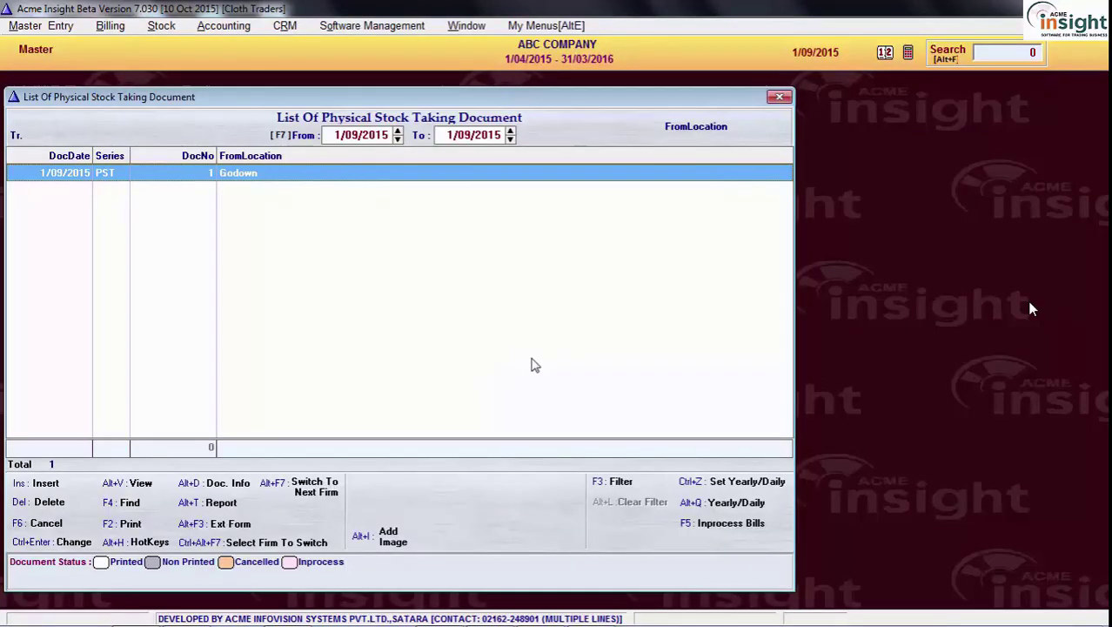
# Run the exception report considering only scanned items, review the missing ABC PRODUCT and XYZ PRODUCT labels, and close it.
pyautogui.press('F2')
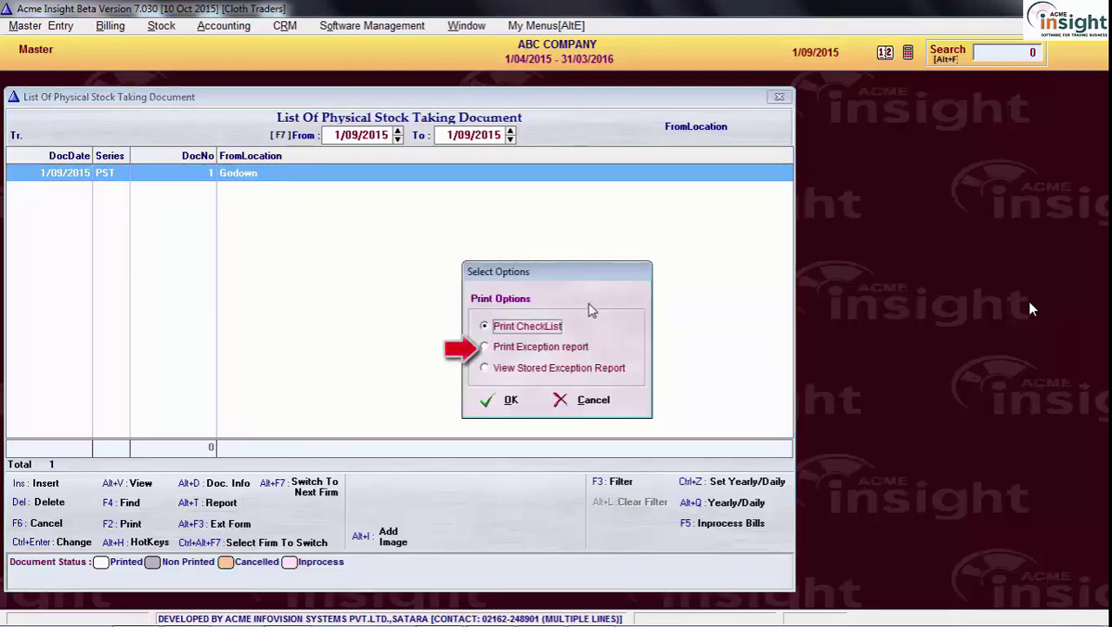
pyautogui.click(546, 347)
pyautogui.click(525, 403)
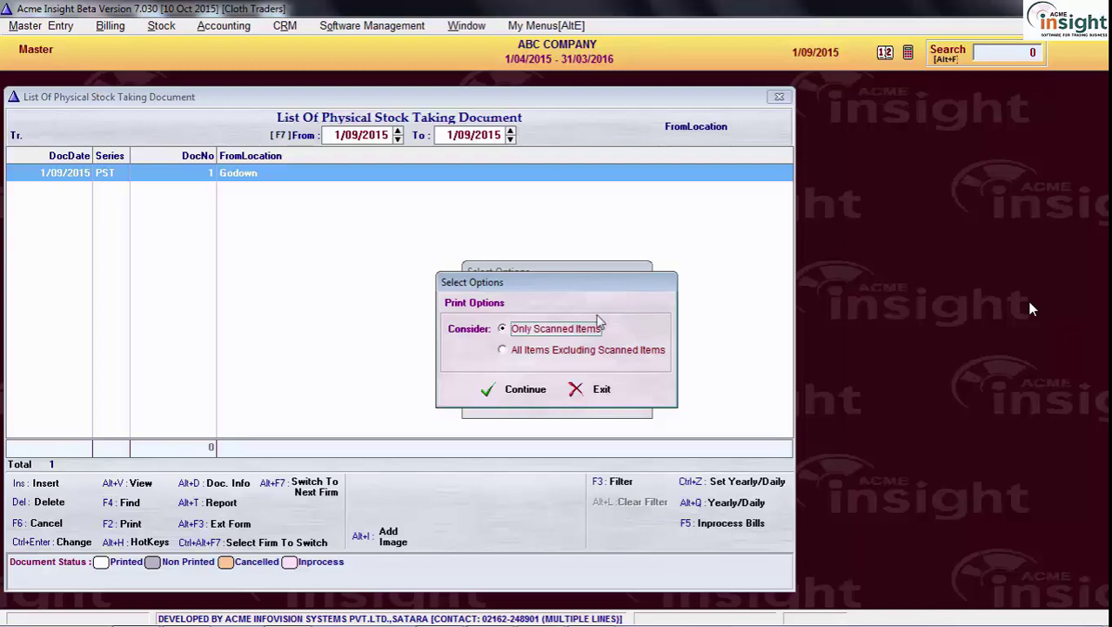
pyautogui.click(527, 389)
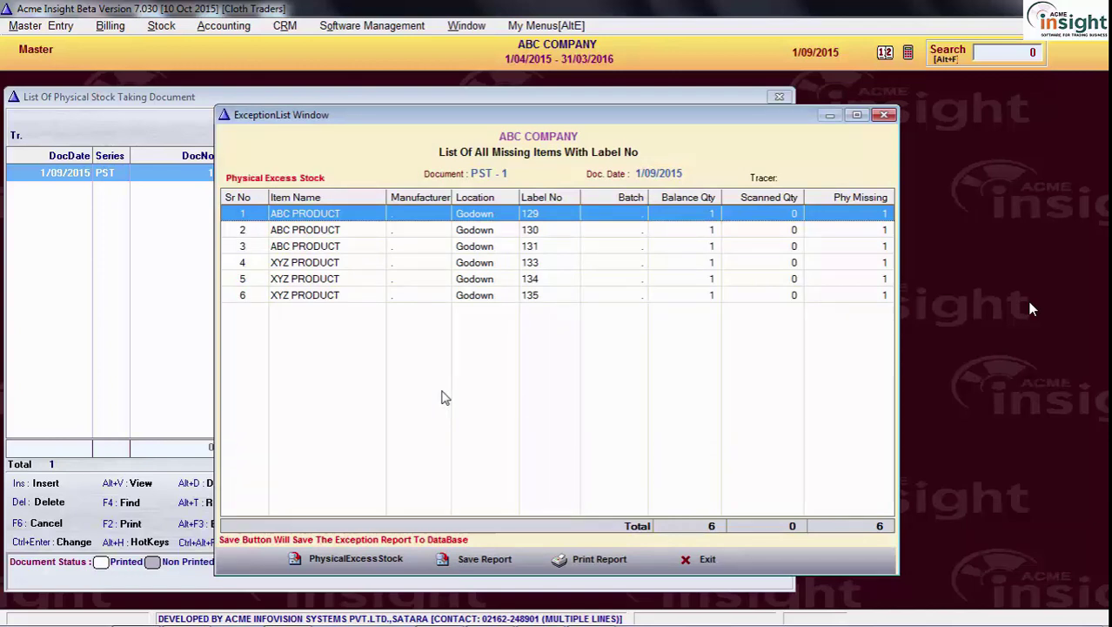
pyautogui.click(334, 280)
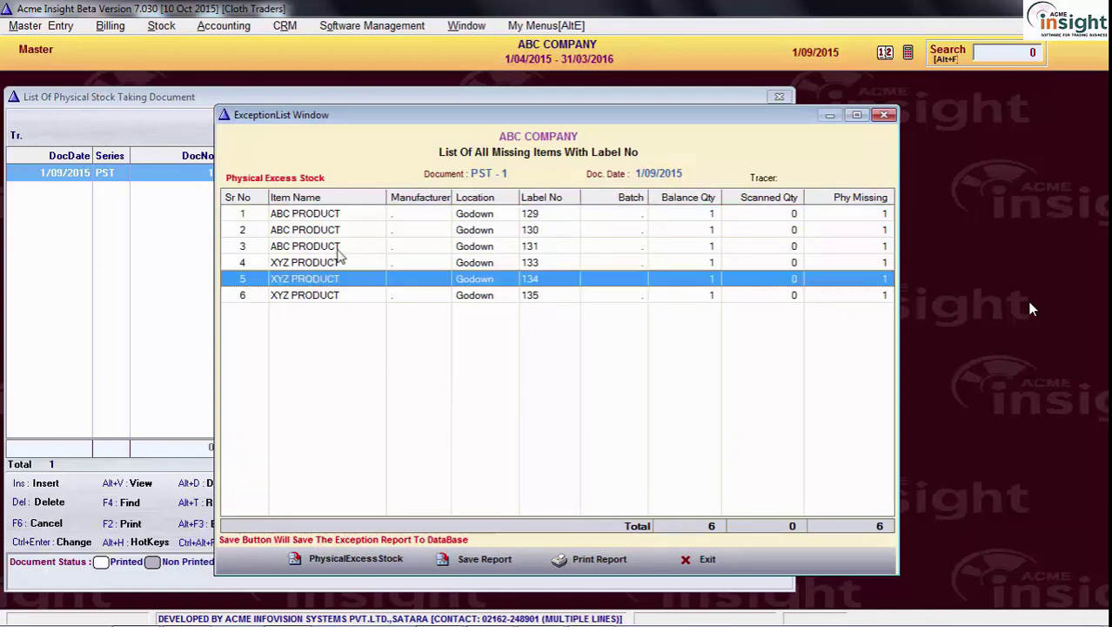
pyautogui.click(340, 230)
pyautogui.click(352, 262)
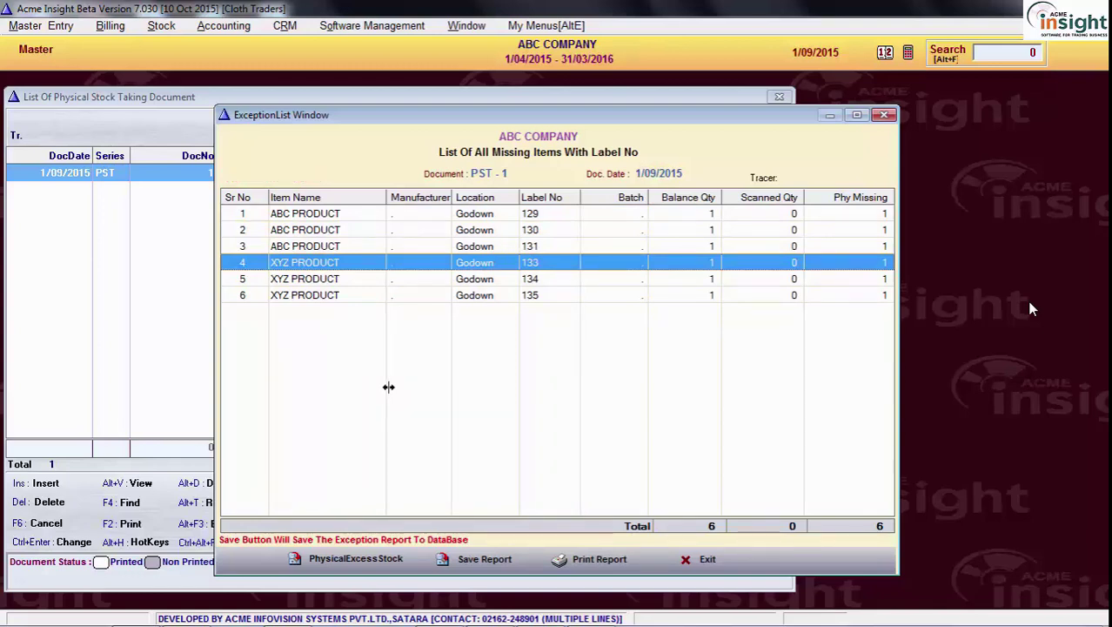
pyautogui.click(885, 115)
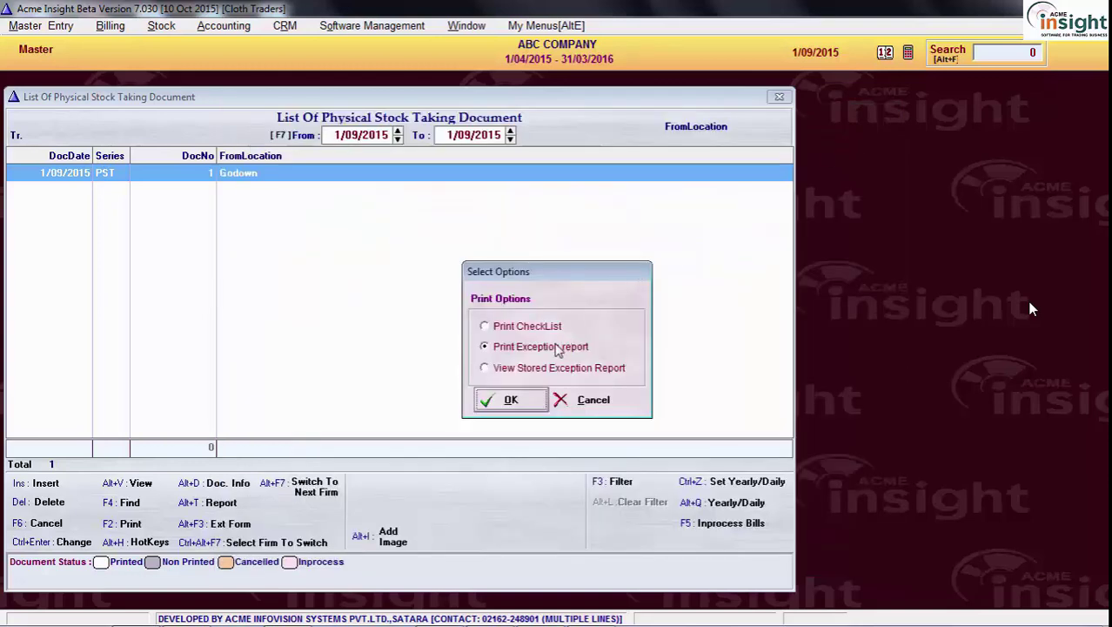
# Run the exception report considering all items excluding scanned items and review the missing labels.
pyautogui.click(511, 400)
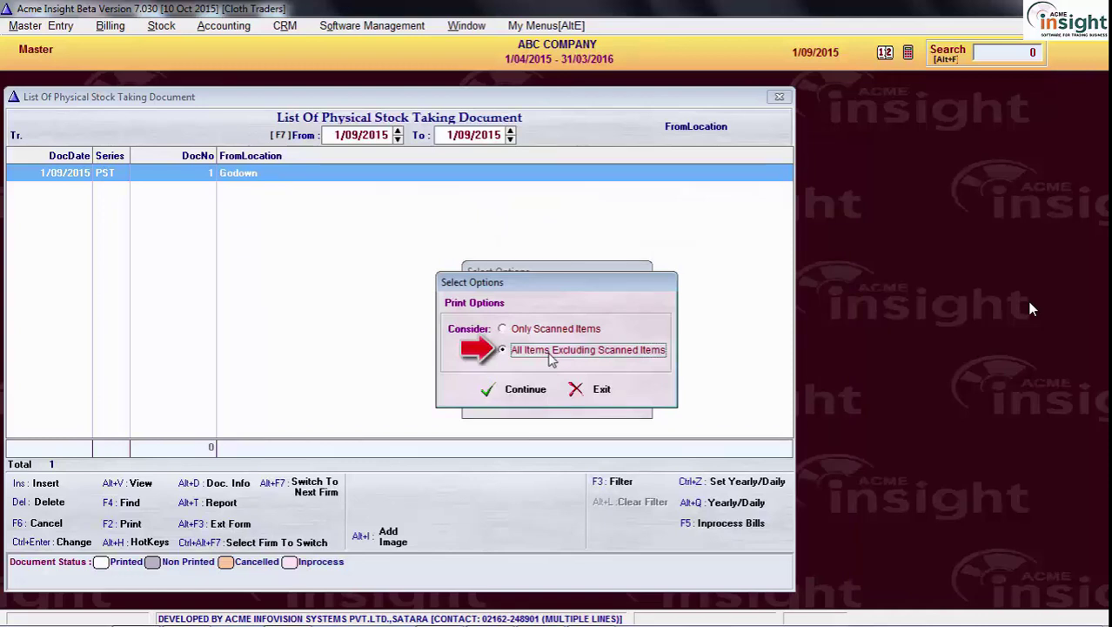
pyautogui.click(526, 391)
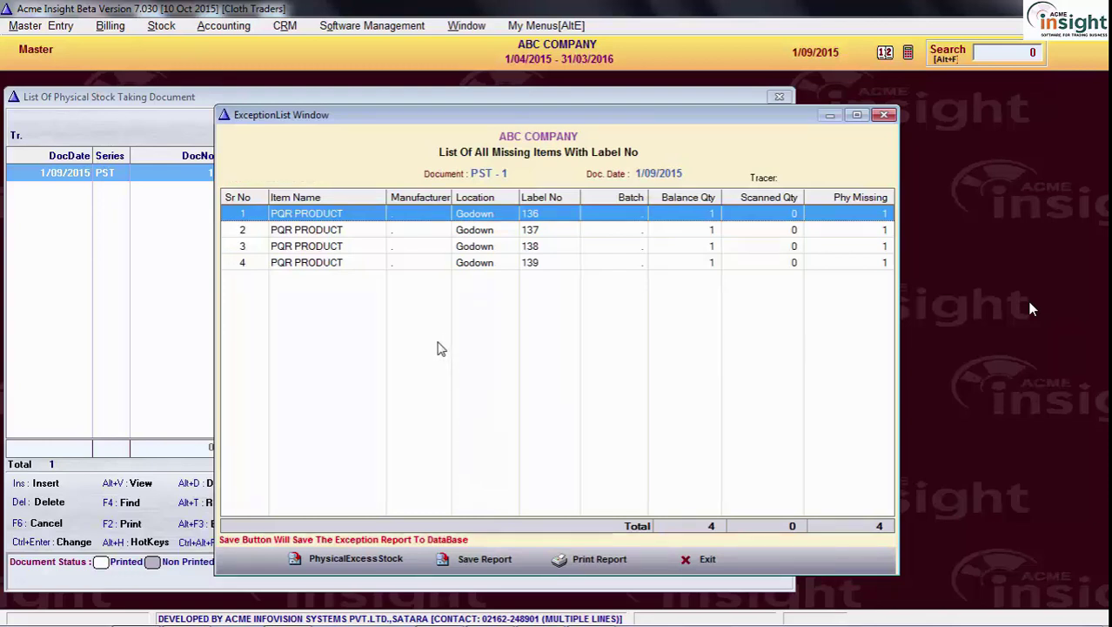
pyautogui.click(351, 251)
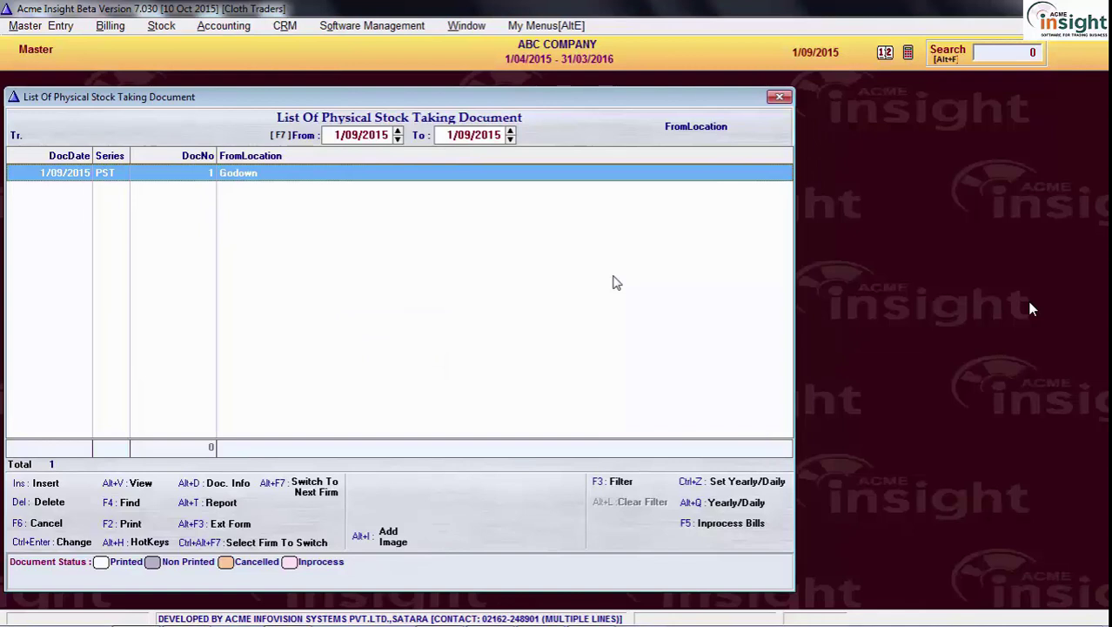
# Run the exception report for only scanned items again, display its physical excess stock, and save the report to the database.
pyautogui.press('F2')
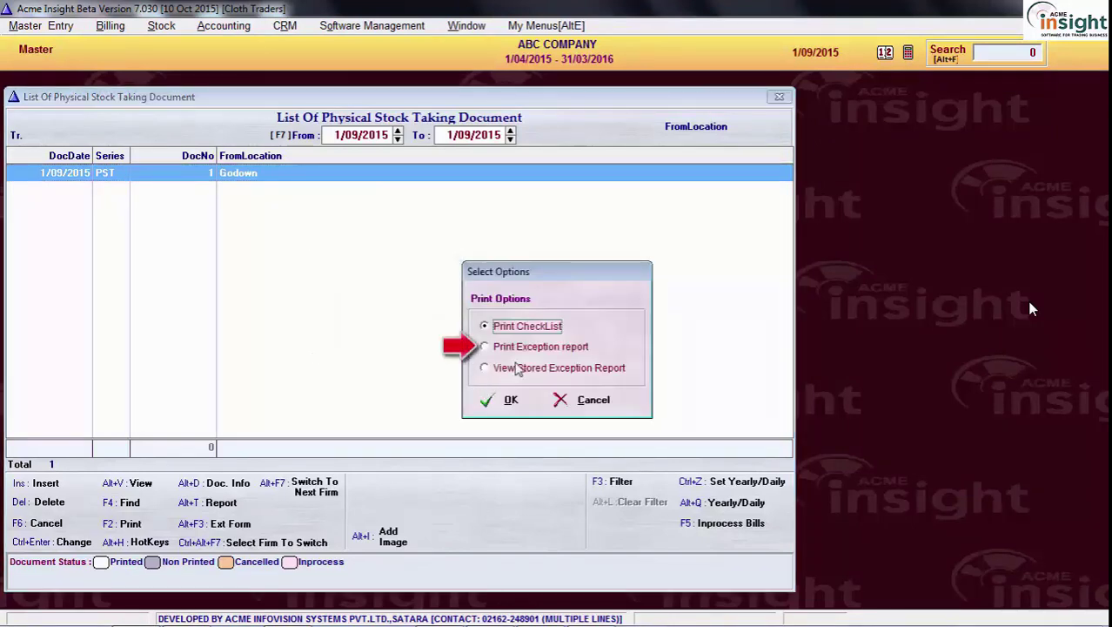
pyautogui.click(547, 347)
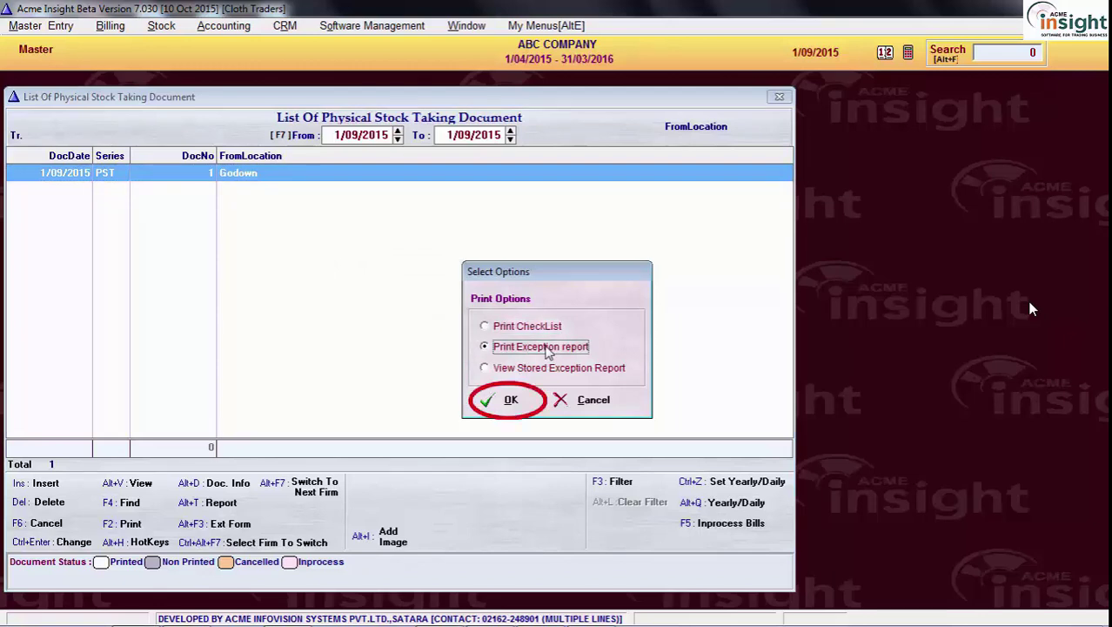
pyautogui.click(532, 402)
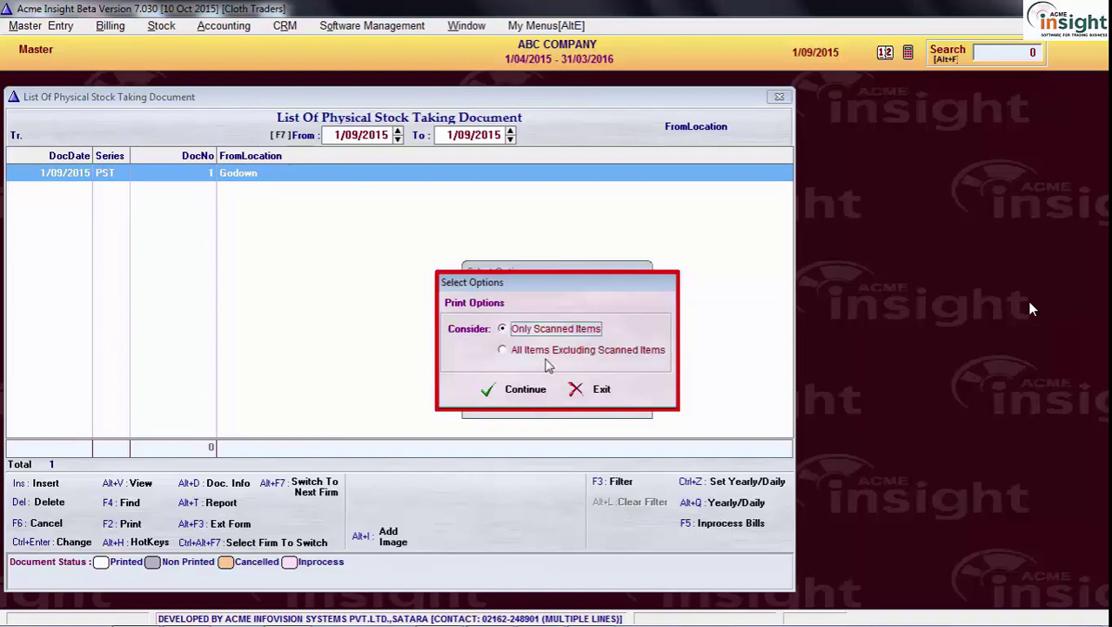
pyautogui.click(526, 390)
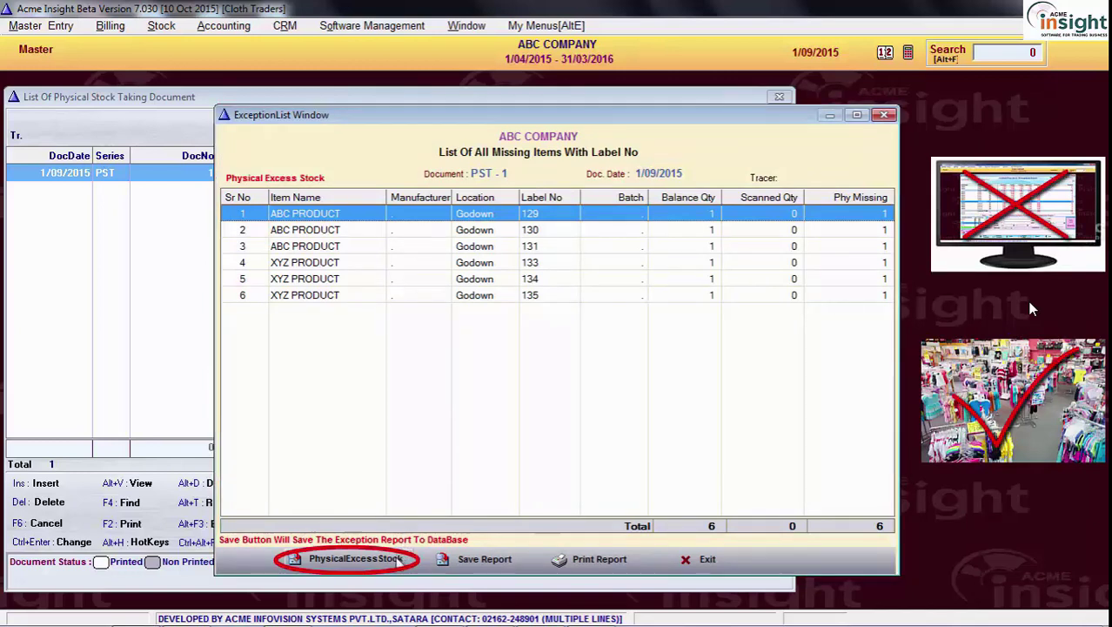
pyautogui.click(387, 564)
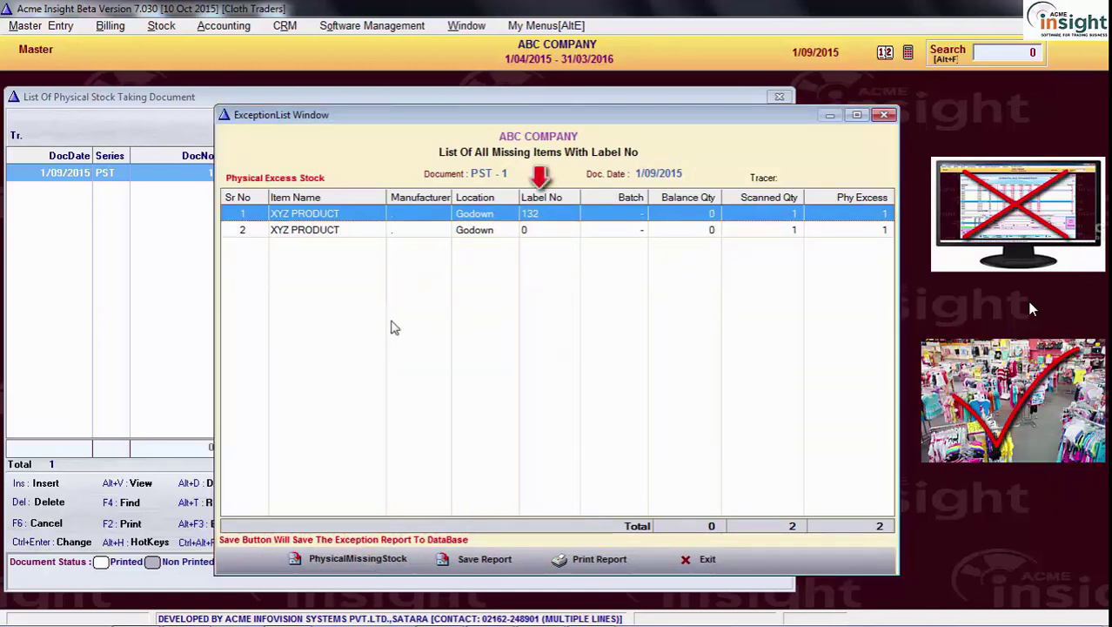
pyautogui.click(356, 231)
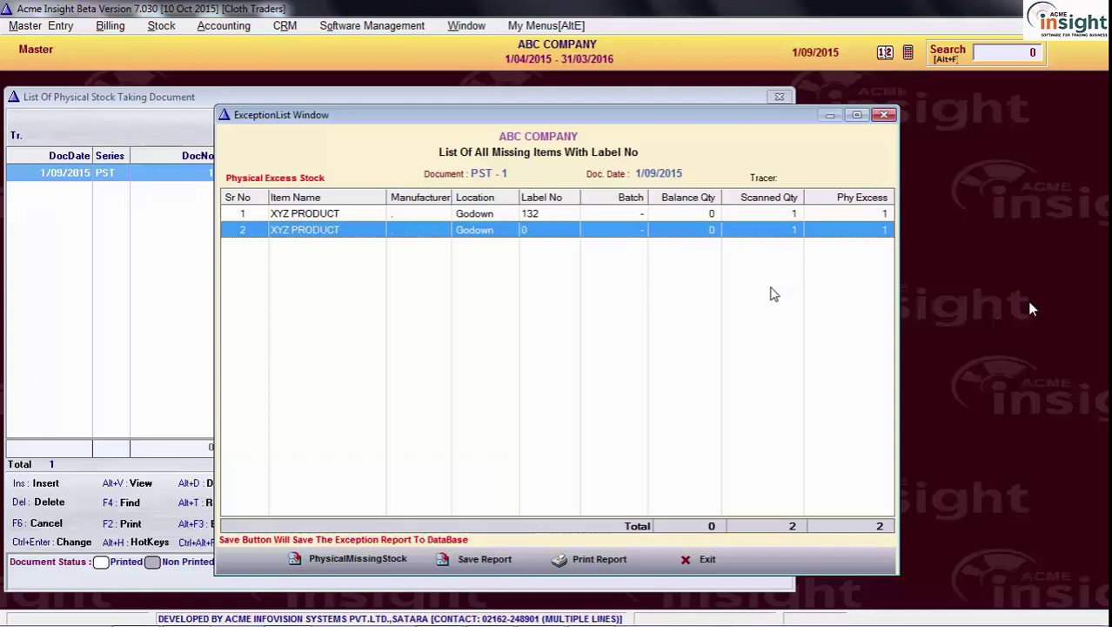
pyautogui.click(503, 566)
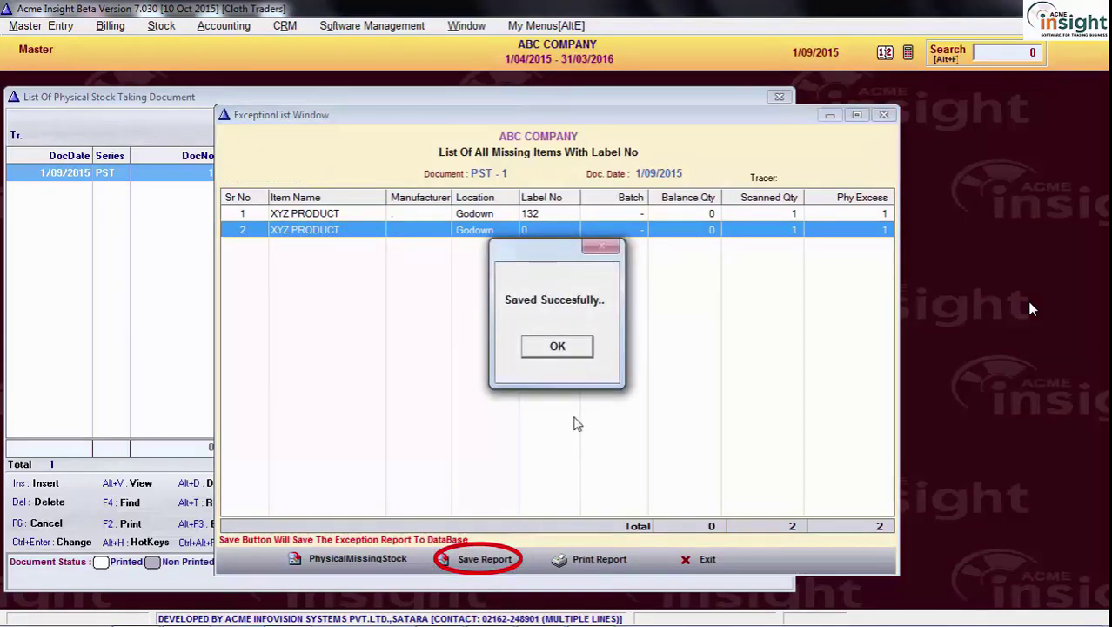
# Close the saved exception report, then reopen the PST 1 stock taking document, add barcode 133, and save it.
pyautogui.click(557, 347)
pyautogui.press('Escape')
pyautogui.hotkey('ctrl', 'Return')
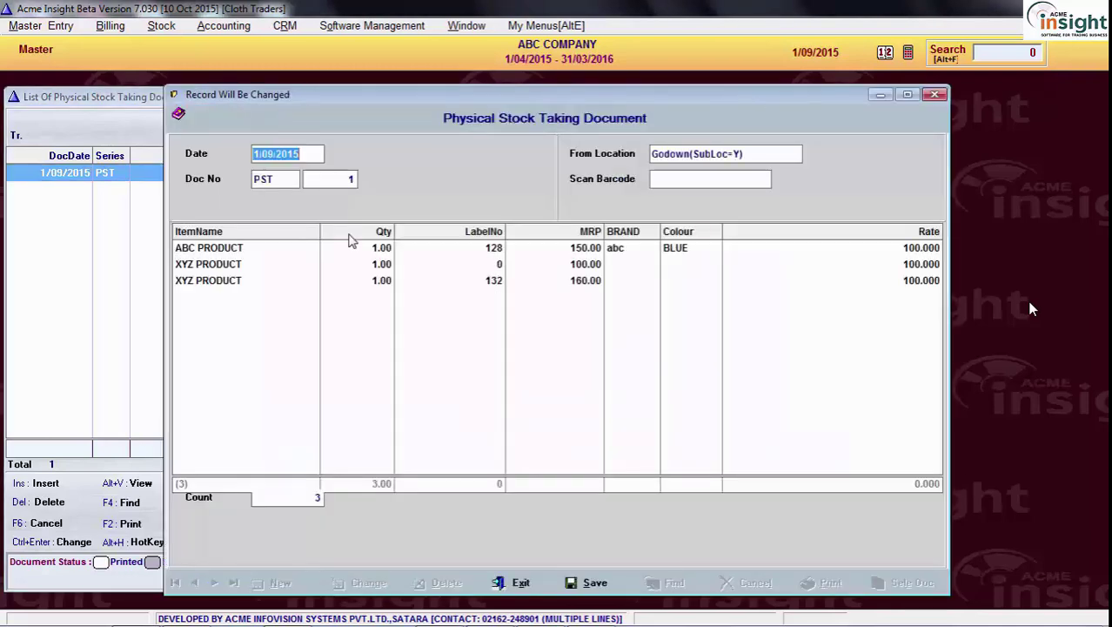
pyautogui.press('Return')
pyautogui.press('Return')
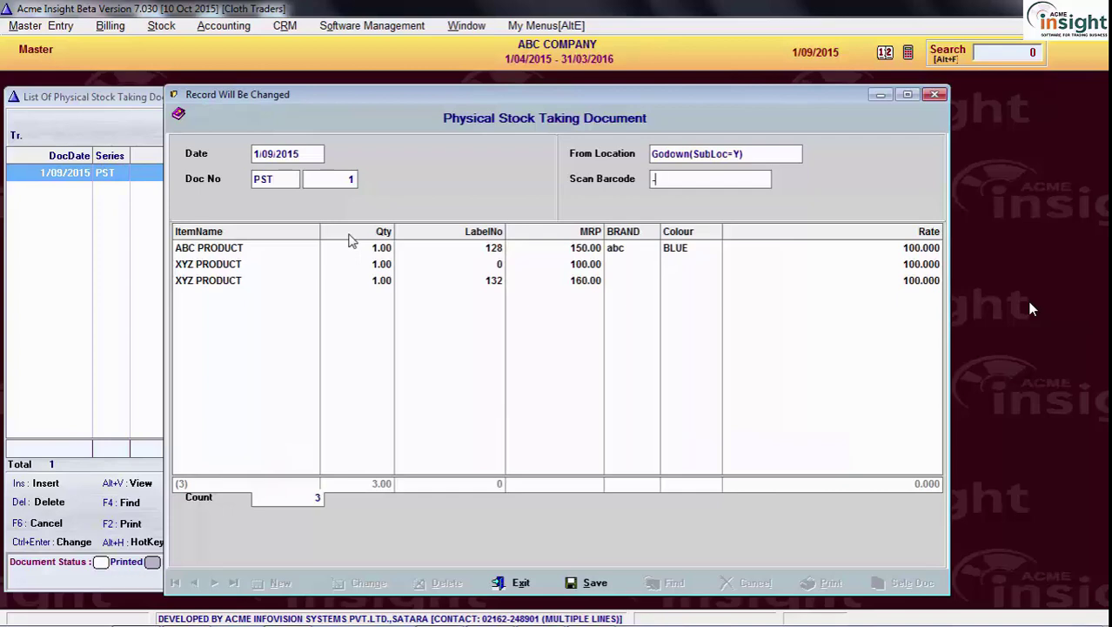
pyautogui.write('133')
pyautogui.press('Return')
pyautogui.hotkey('ctrl', 's')
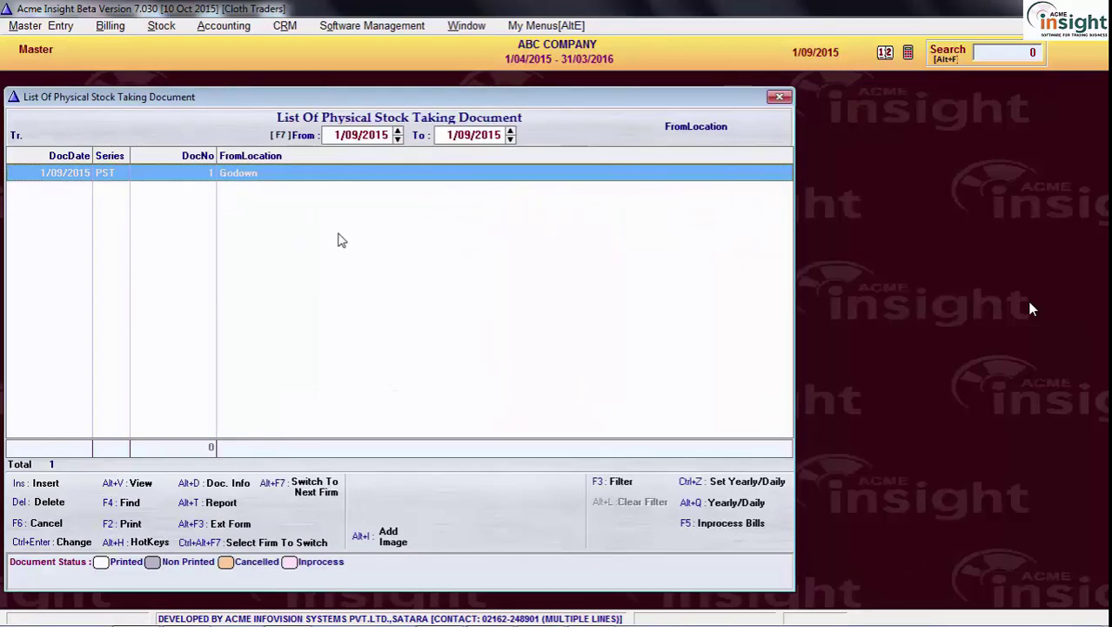
# Run the exception report for only scanned items on the updated document and save the missing stock report to the database.
pyautogui.press('F2')
pyautogui.click(532, 349)
pyautogui.click(506, 398)
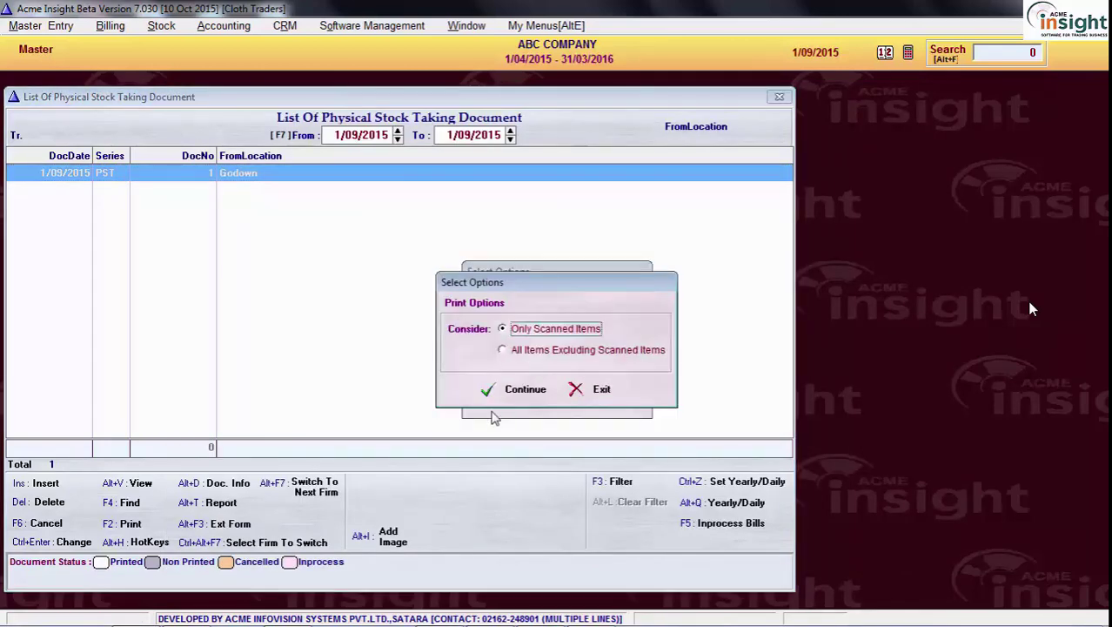
pyautogui.click(517, 393)
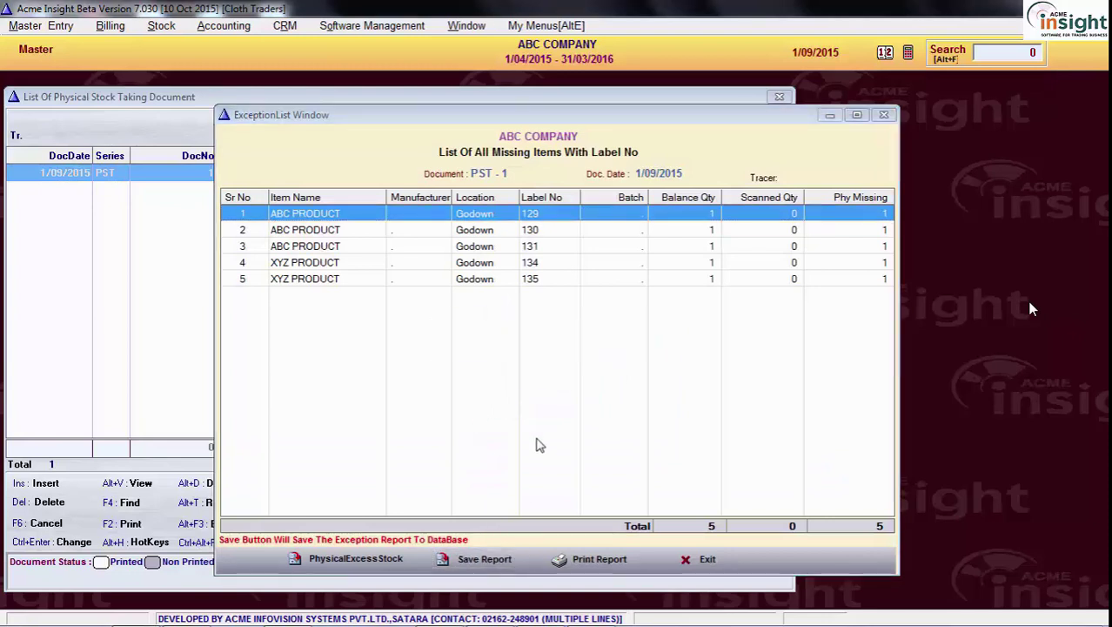
pyautogui.click(566, 350)
pyautogui.click(468, 231)
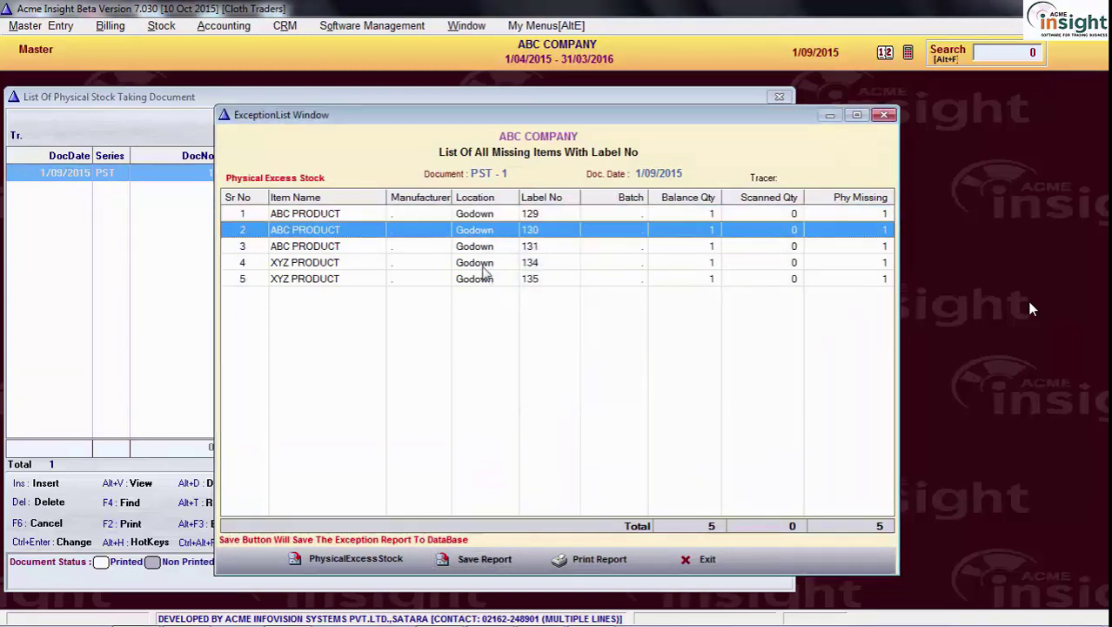
pyautogui.press('Escape')
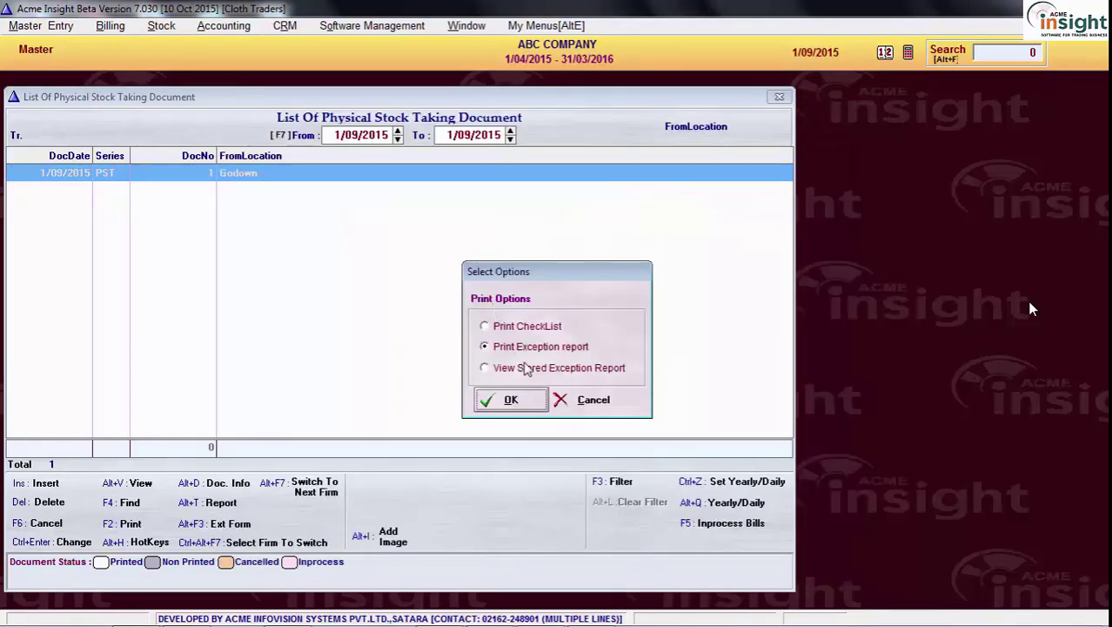
# View the document's stored exception reports and preview the print details of report number 13.
pyautogui.press('F2')
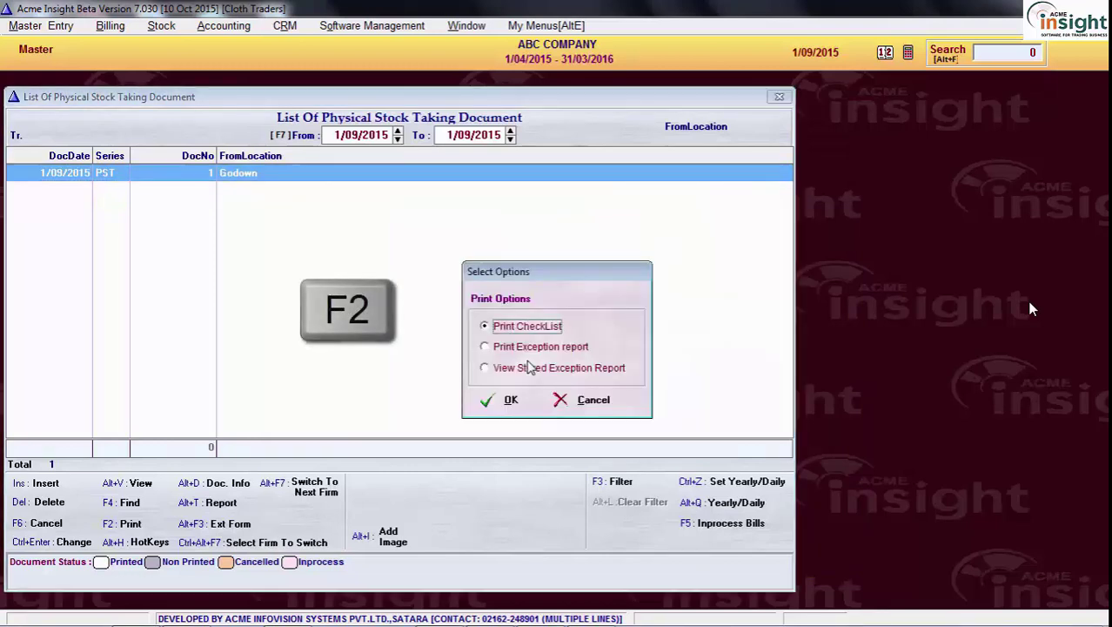
pyautogui.click(558, 371)
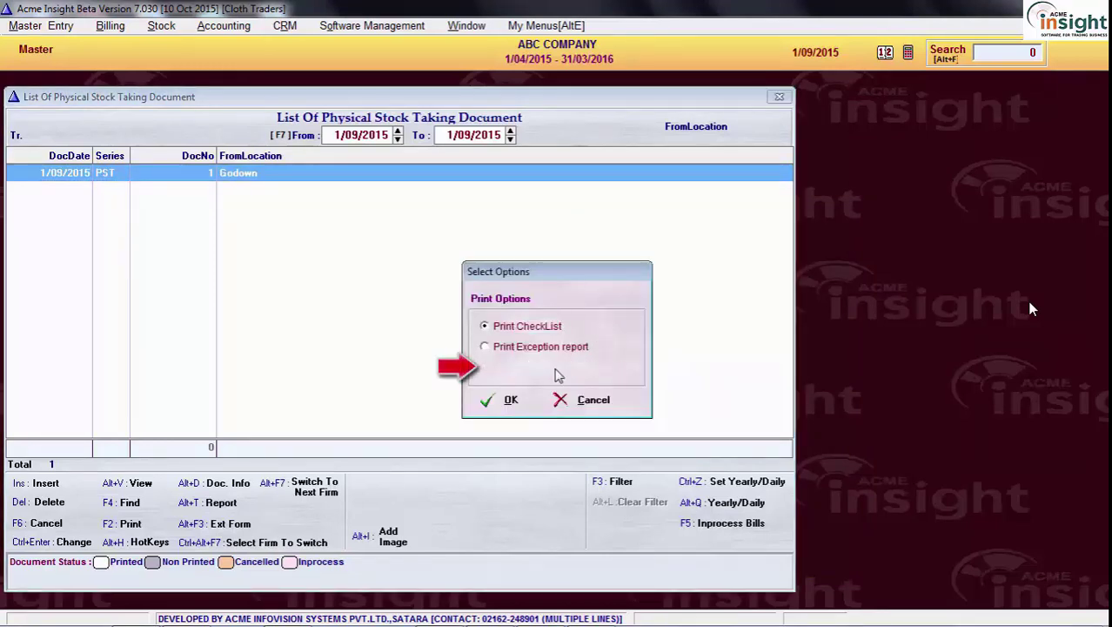
pyautogui.click(511, 400)
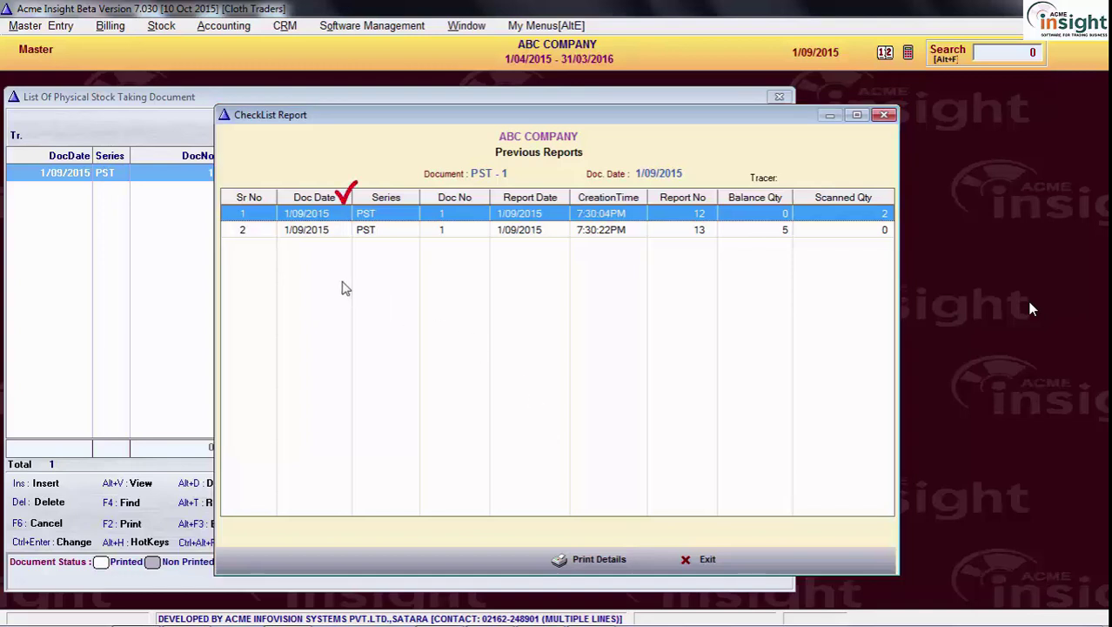
pyautogui.click(324, 233)
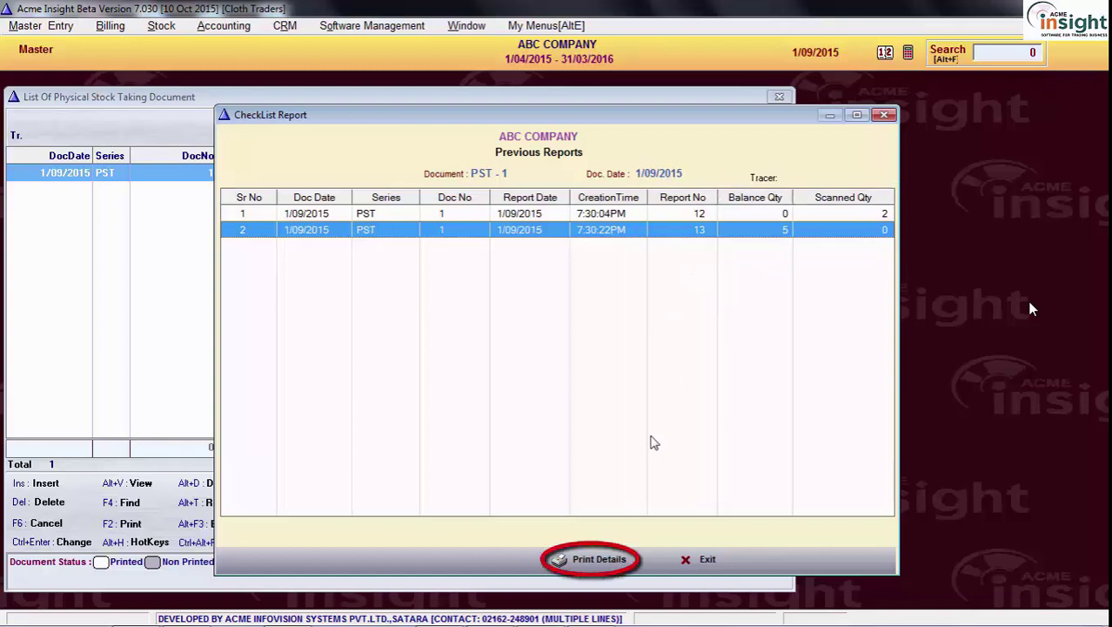
pyautogui.click(612, 563)
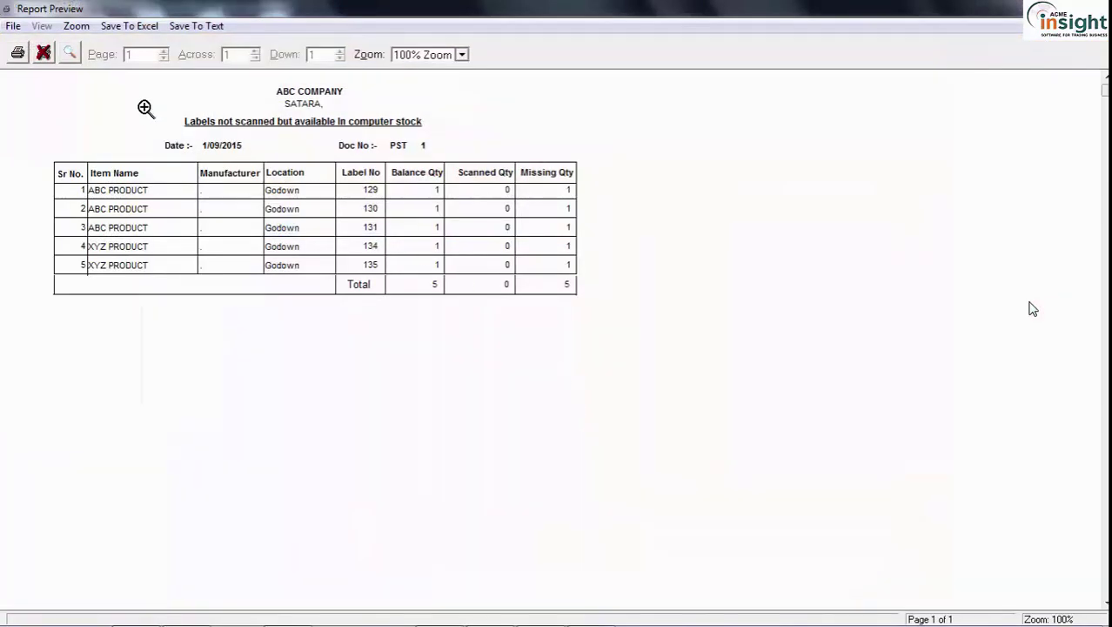
pyautogui.click(45, 54)
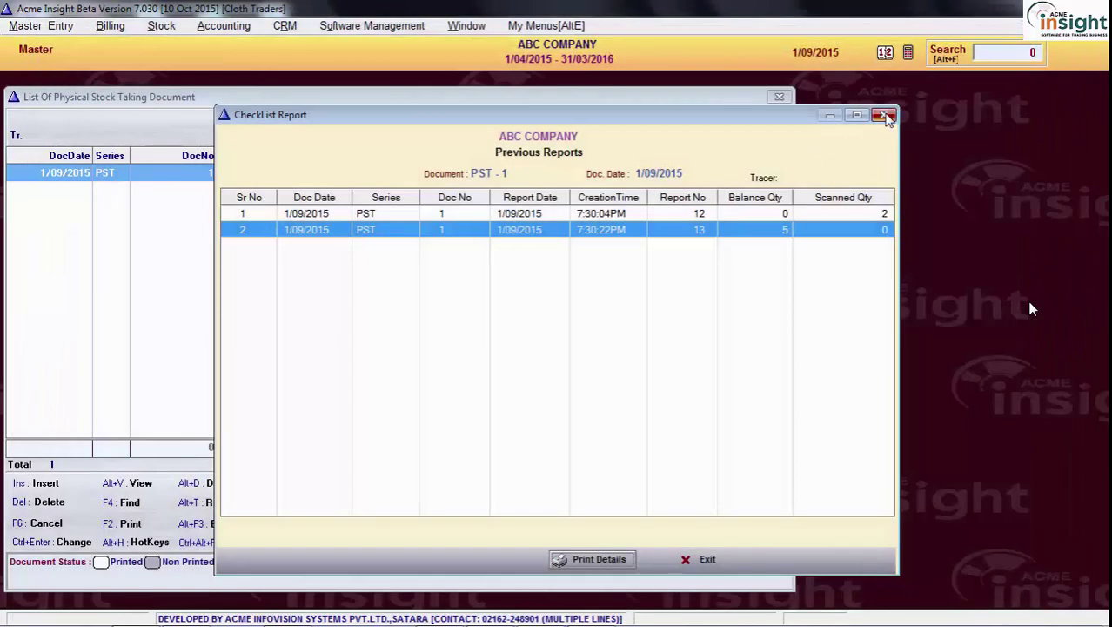
# Close the stored reports window, the print options, and the list of physical stock taking documents.
pyautogui.click(883, 115)
pyautogui.press('Escape')
pyautogui.click(781, 99)
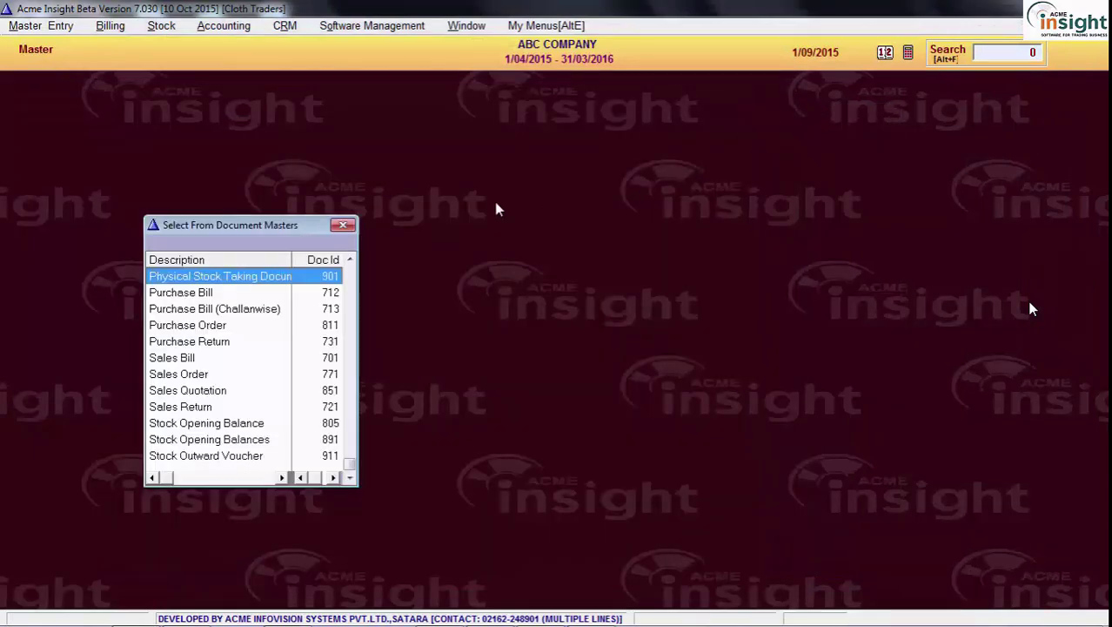